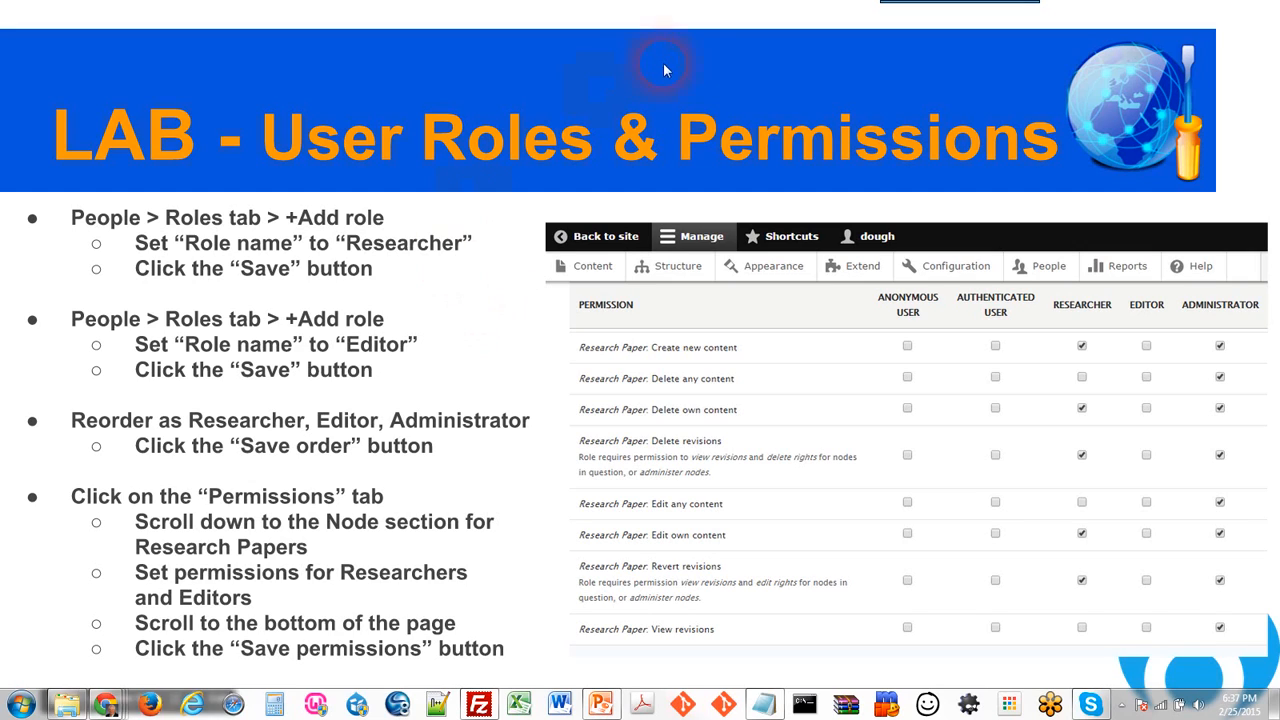
Step: Exit the lab slideshow and minimize Google Slides to reveal the Drupal Research Paper Website
key(Escape)
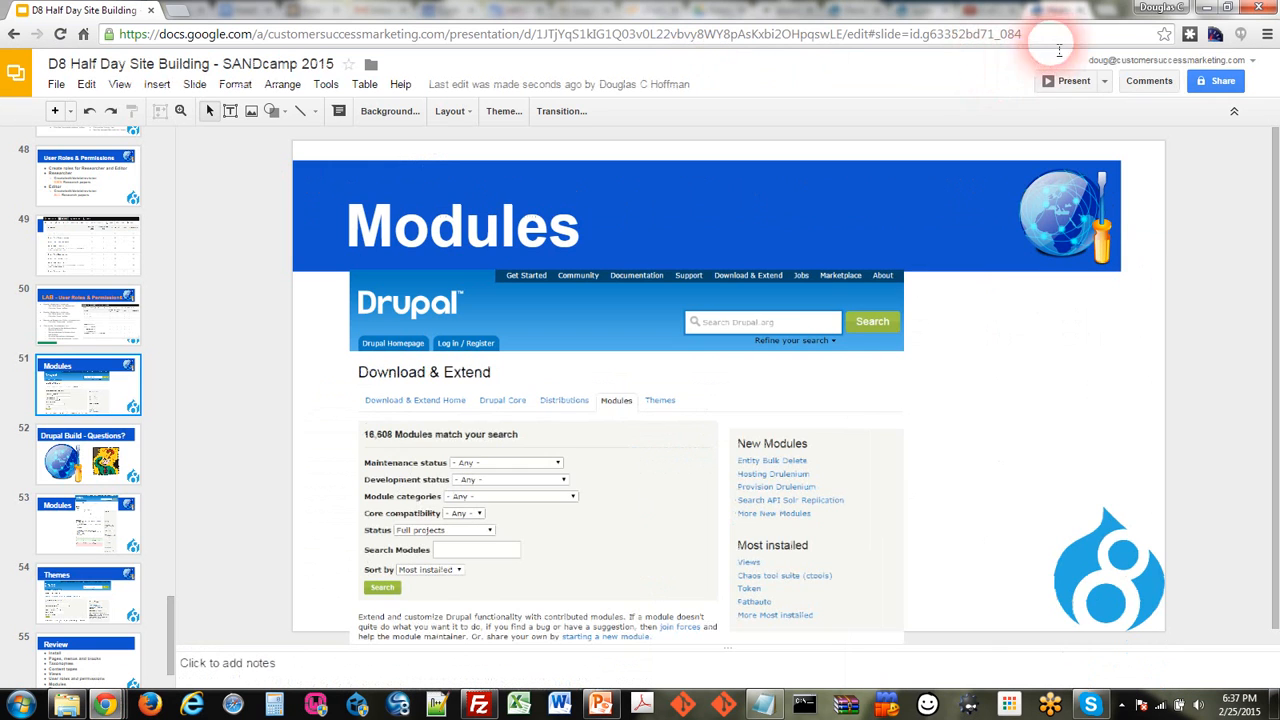
click(1207, 8)
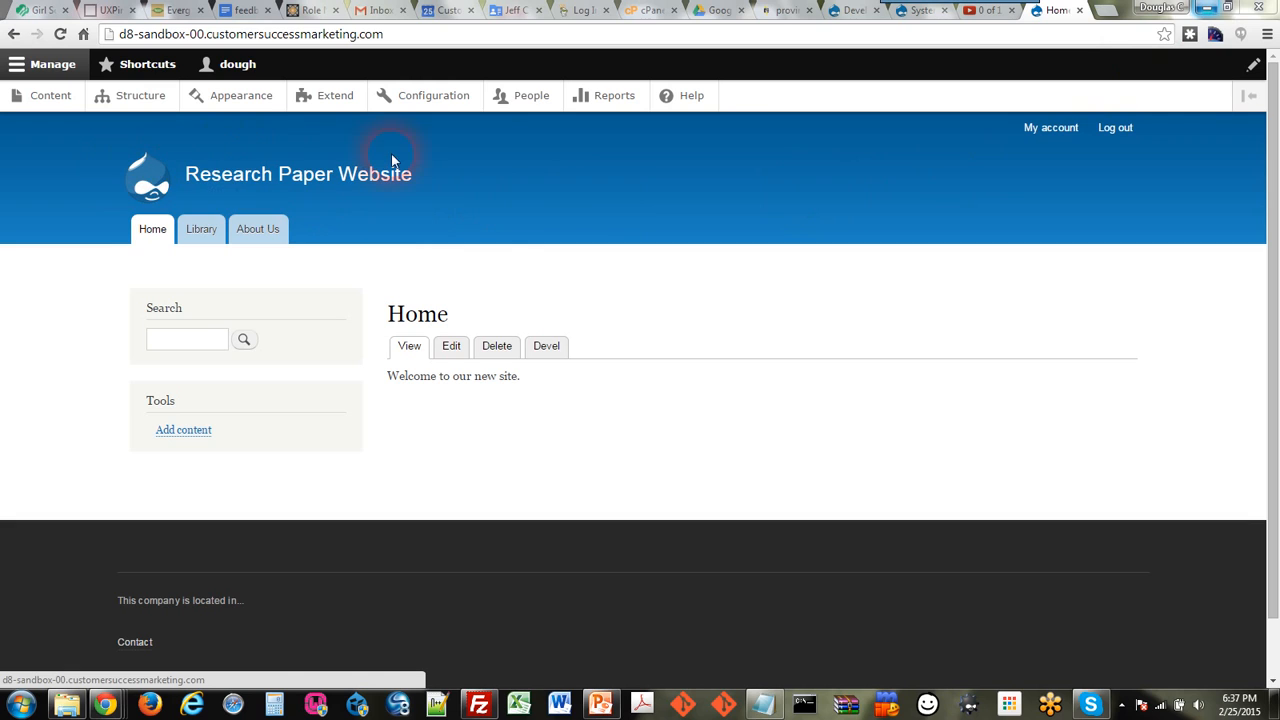
Step: Open the Roles list under People, showing Anonymous user, Authenticated user and Administrator
click(532, 100)
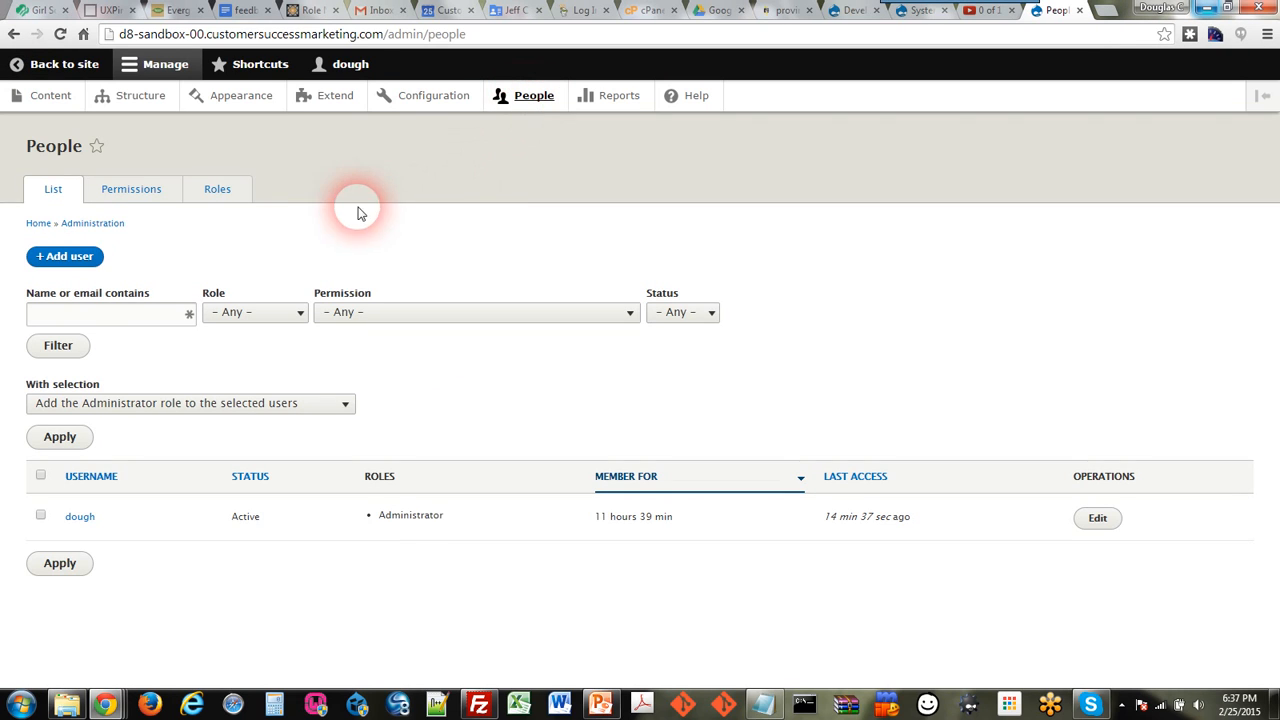
click(220, 192)
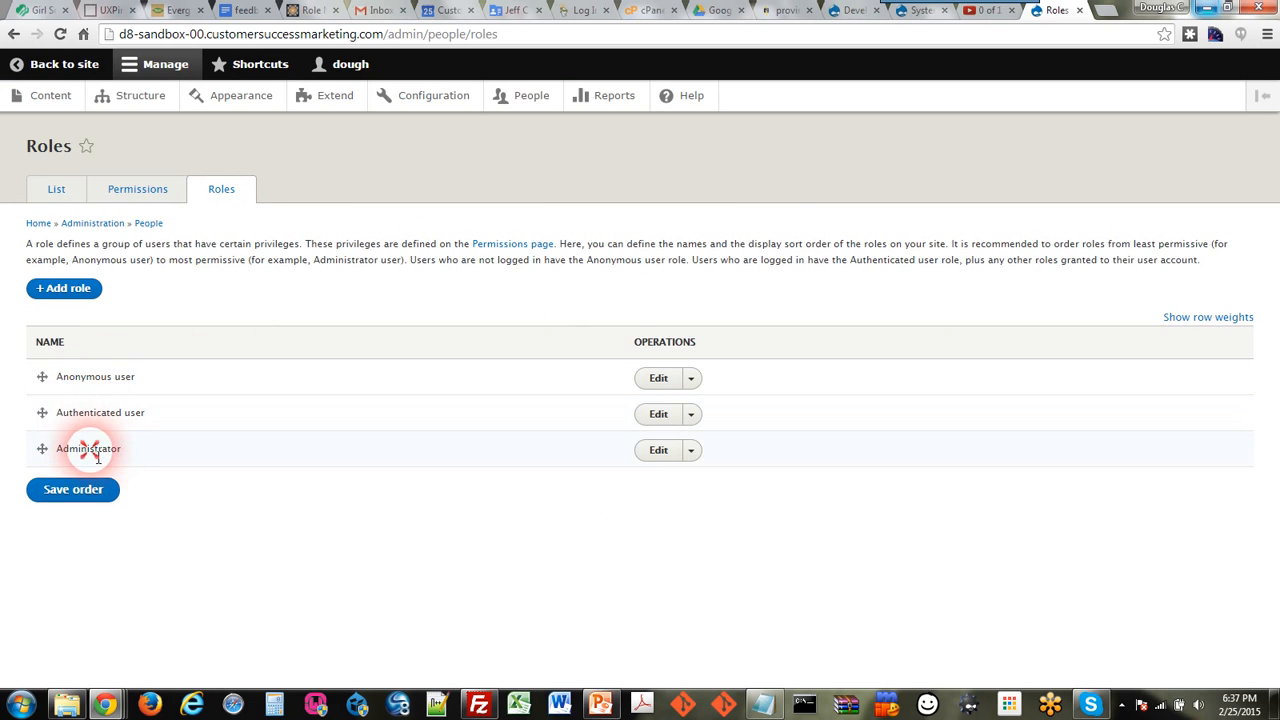
drag(90, 450, 108, 450)
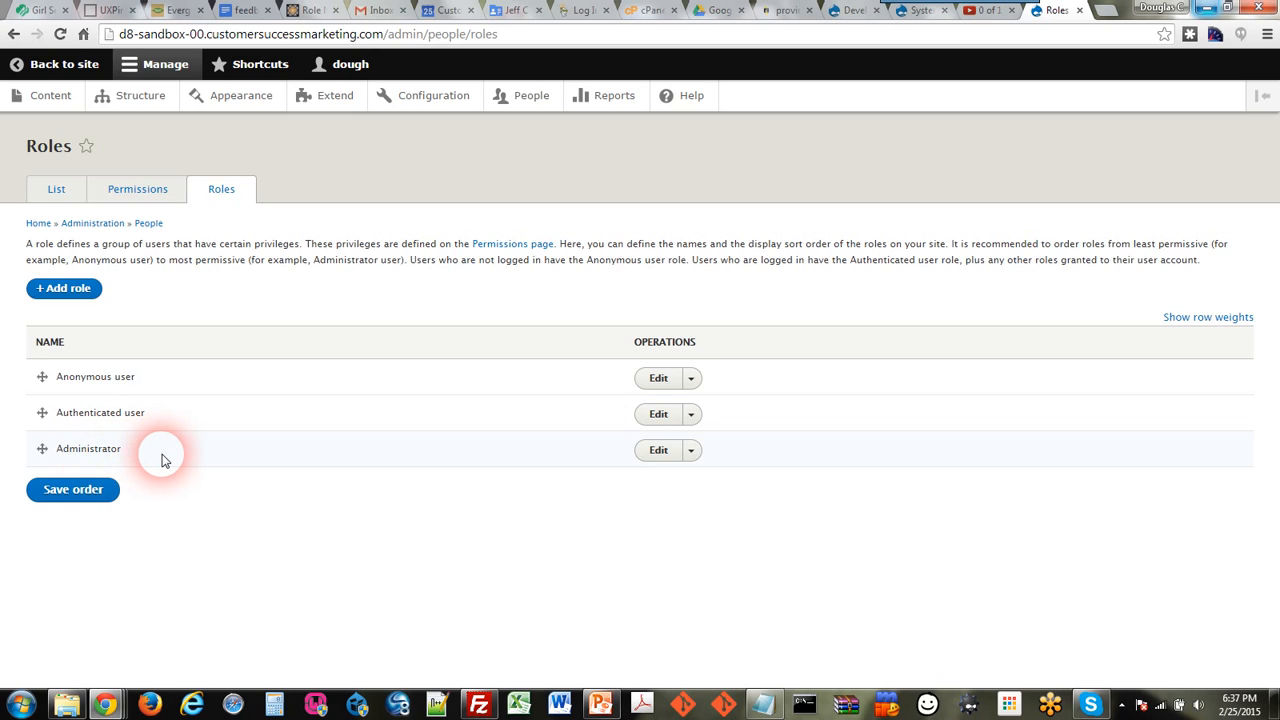
Step: Add and save a new role named Researcher
click(85, 292)
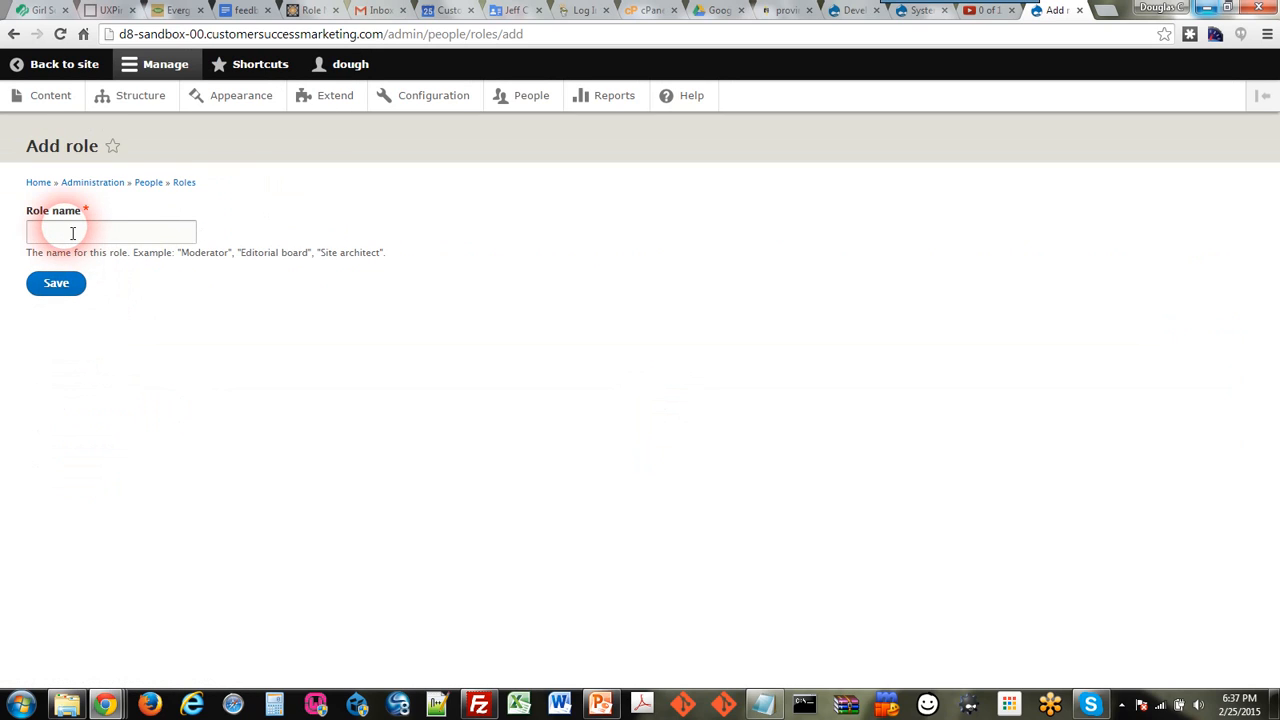
click(73, 232)
text(Researcher)
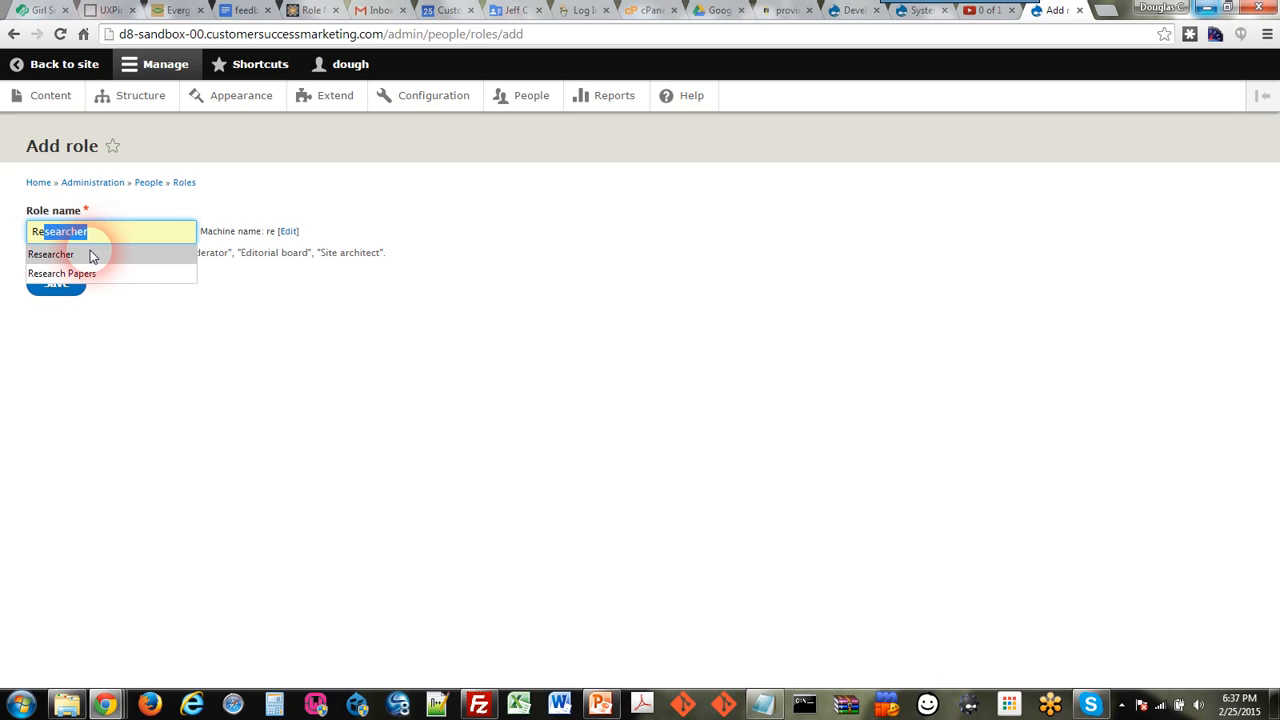
click(50, 254)
click(57, 283)
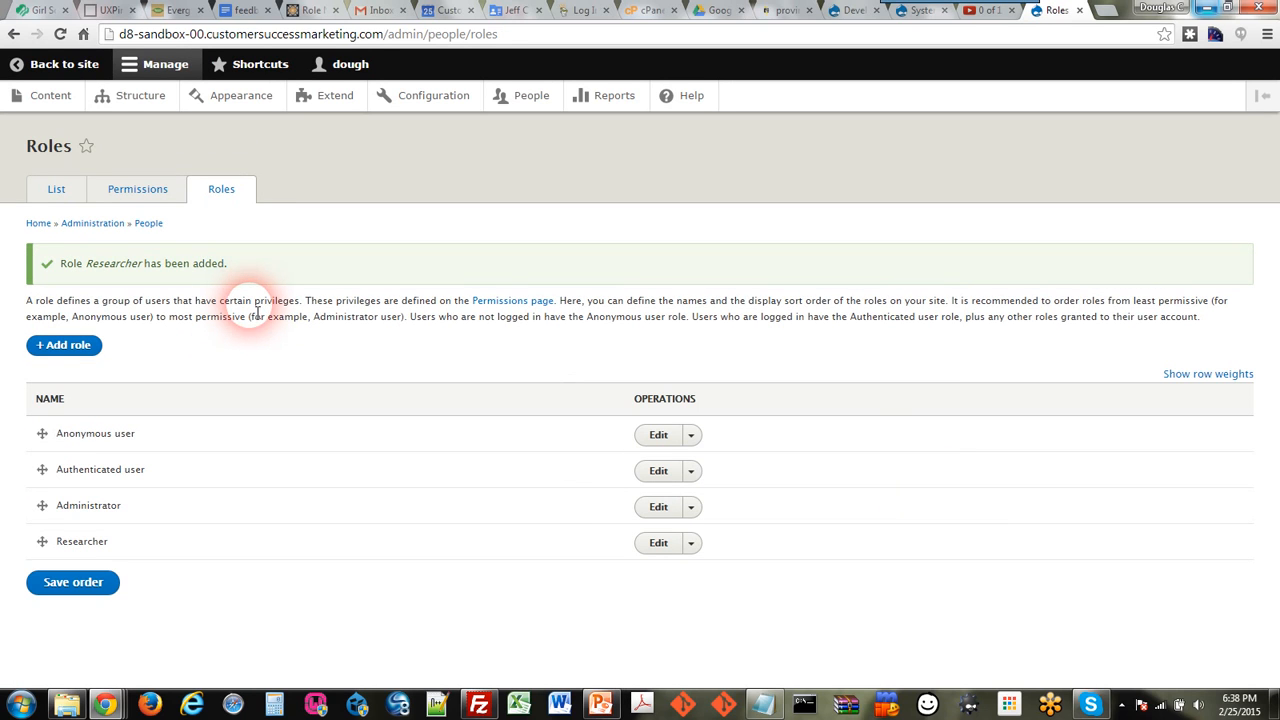
Step: Add a second role named Editor and save it
click(87, 348)
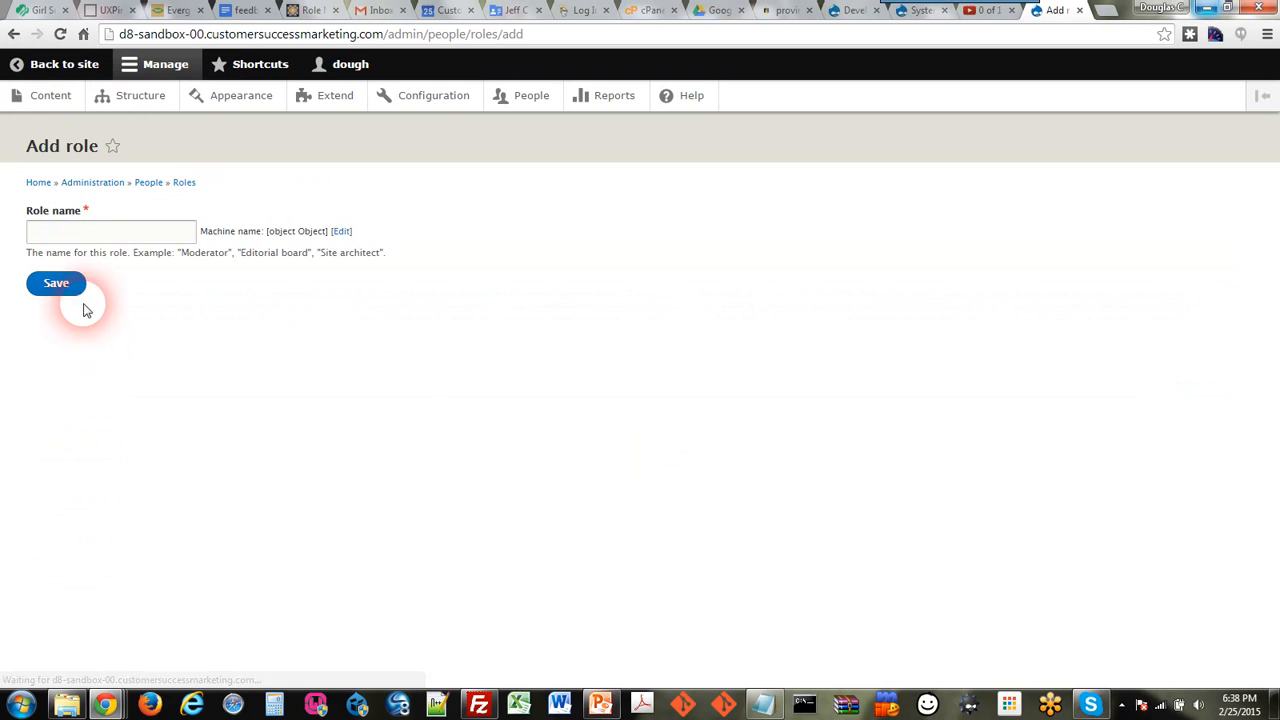
click(88, 230)
text(Ed)
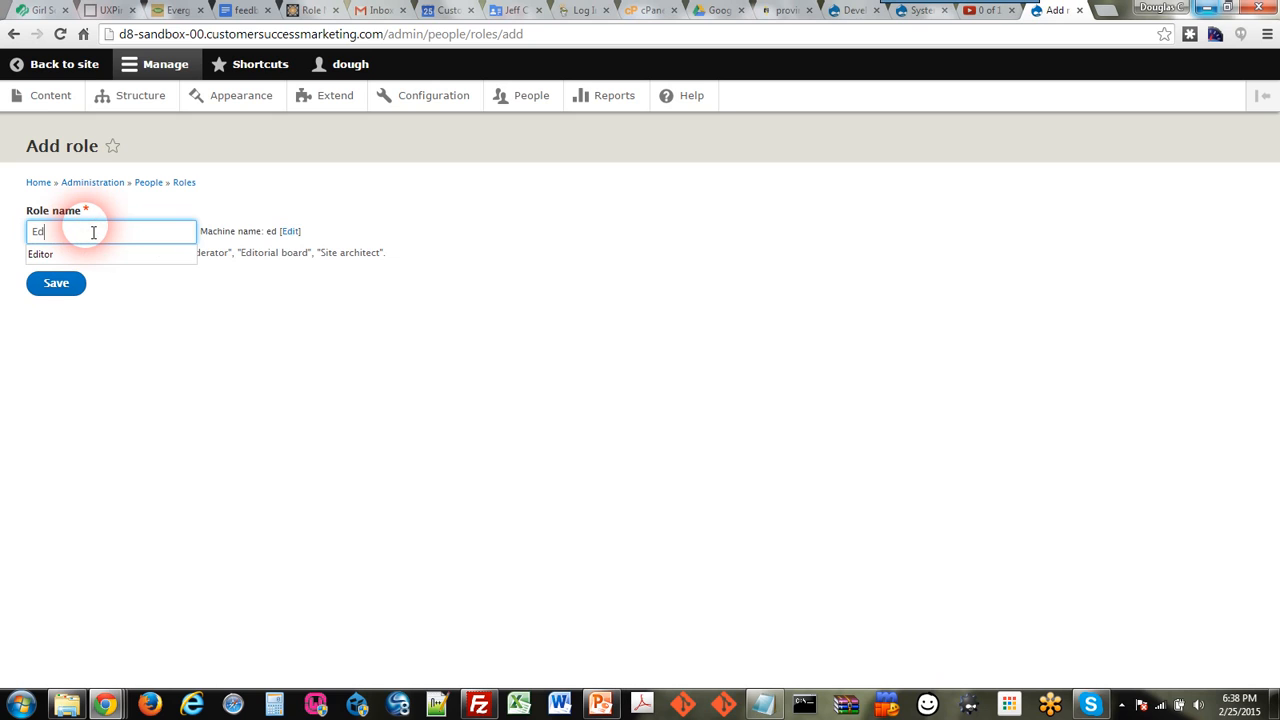
text(itor)
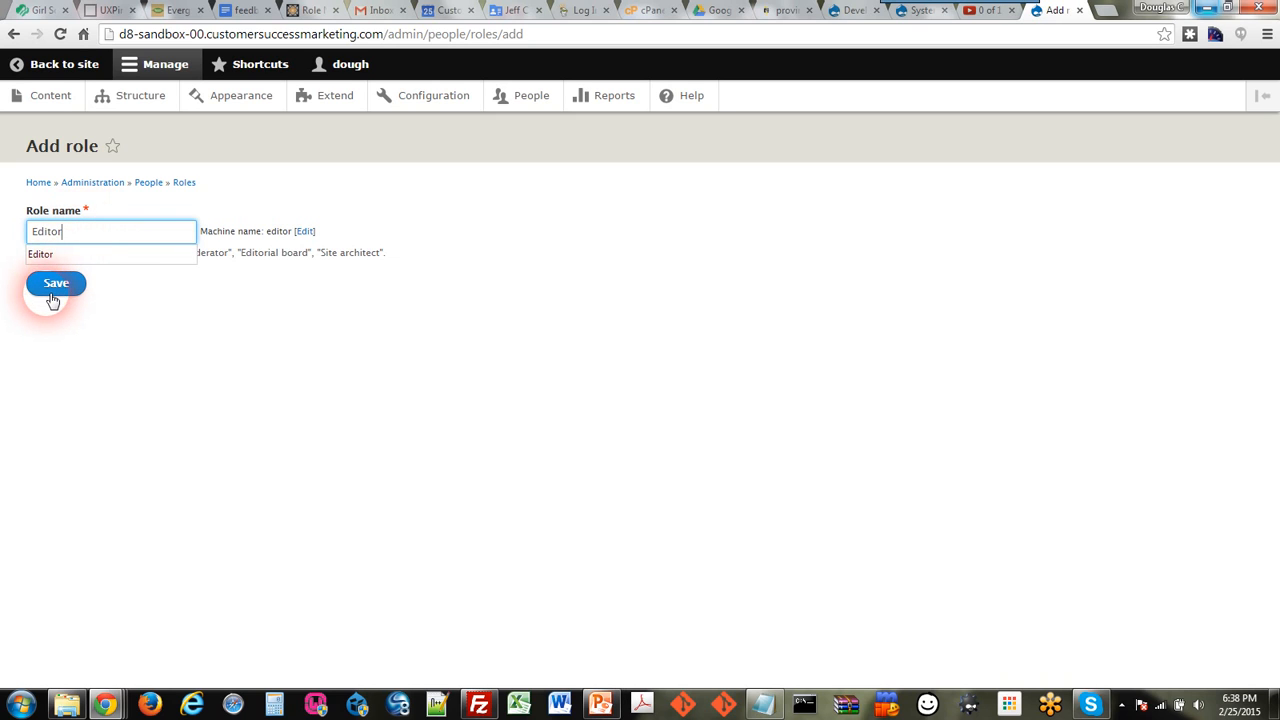
click(52, 293)
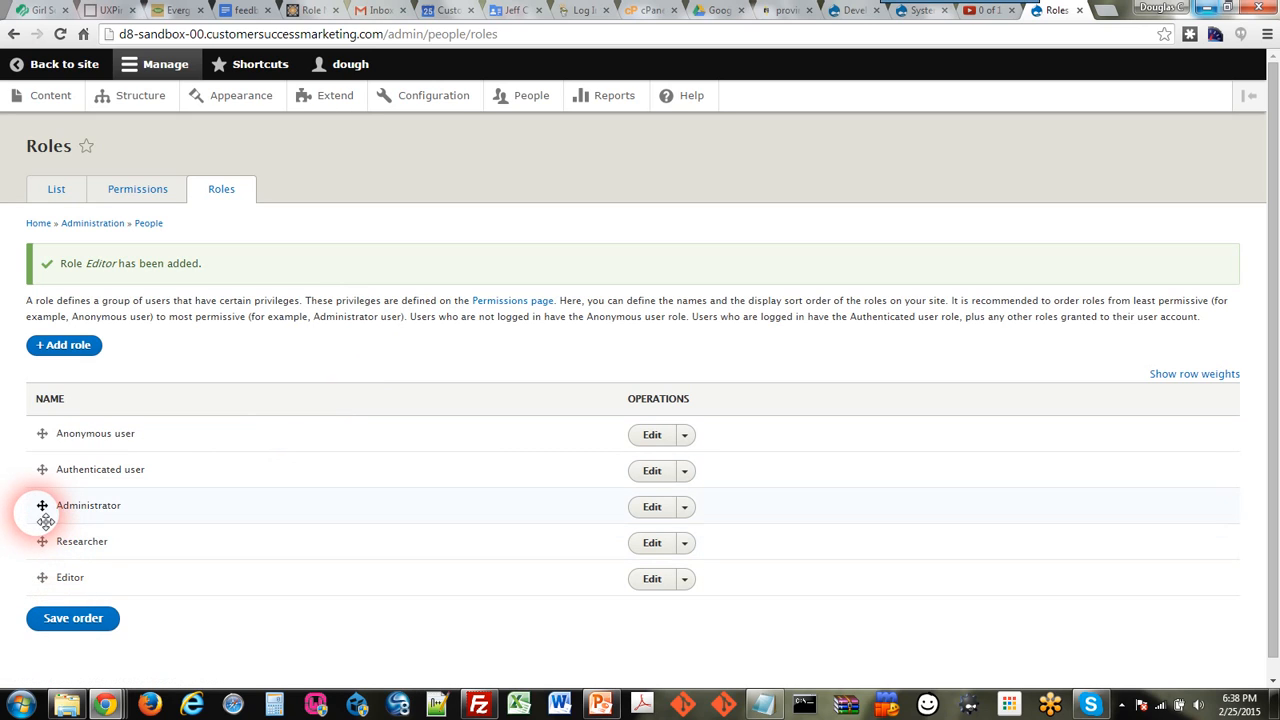
Step: Move Administrator below Researcher and Editor, save the order, and open Permissions
drag(40, 508, 42, 568)
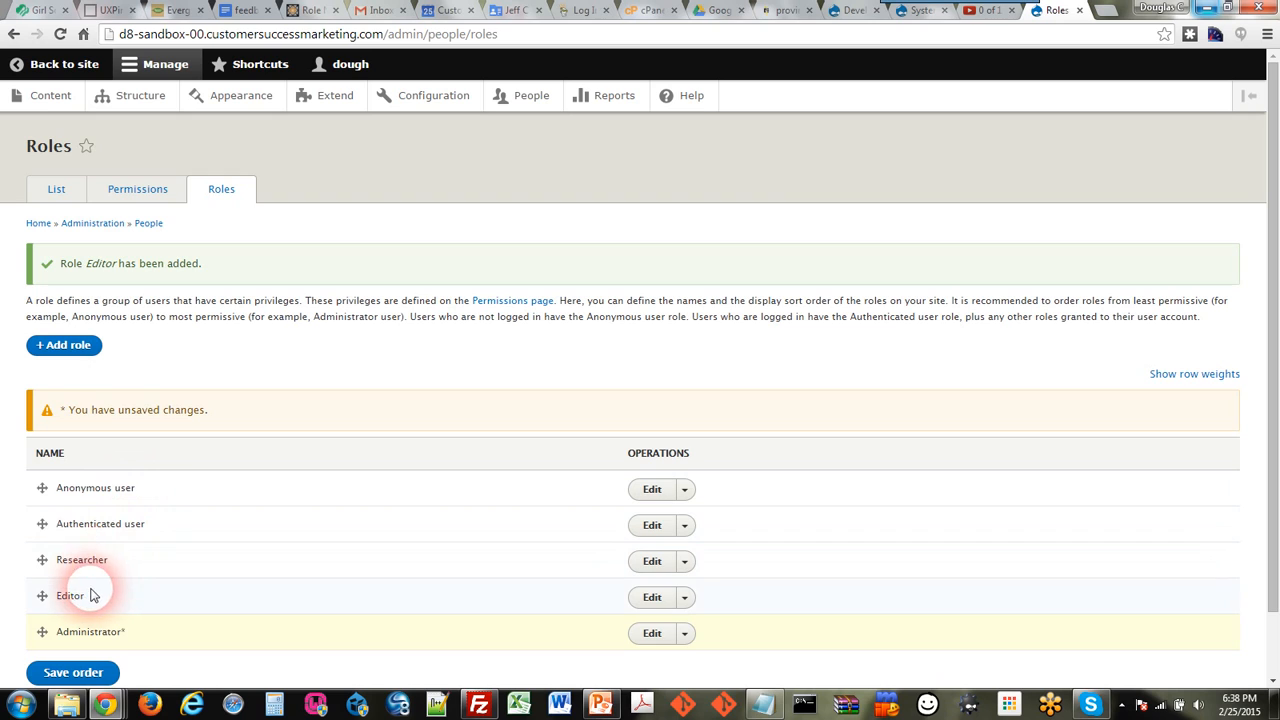
click(95, 670)
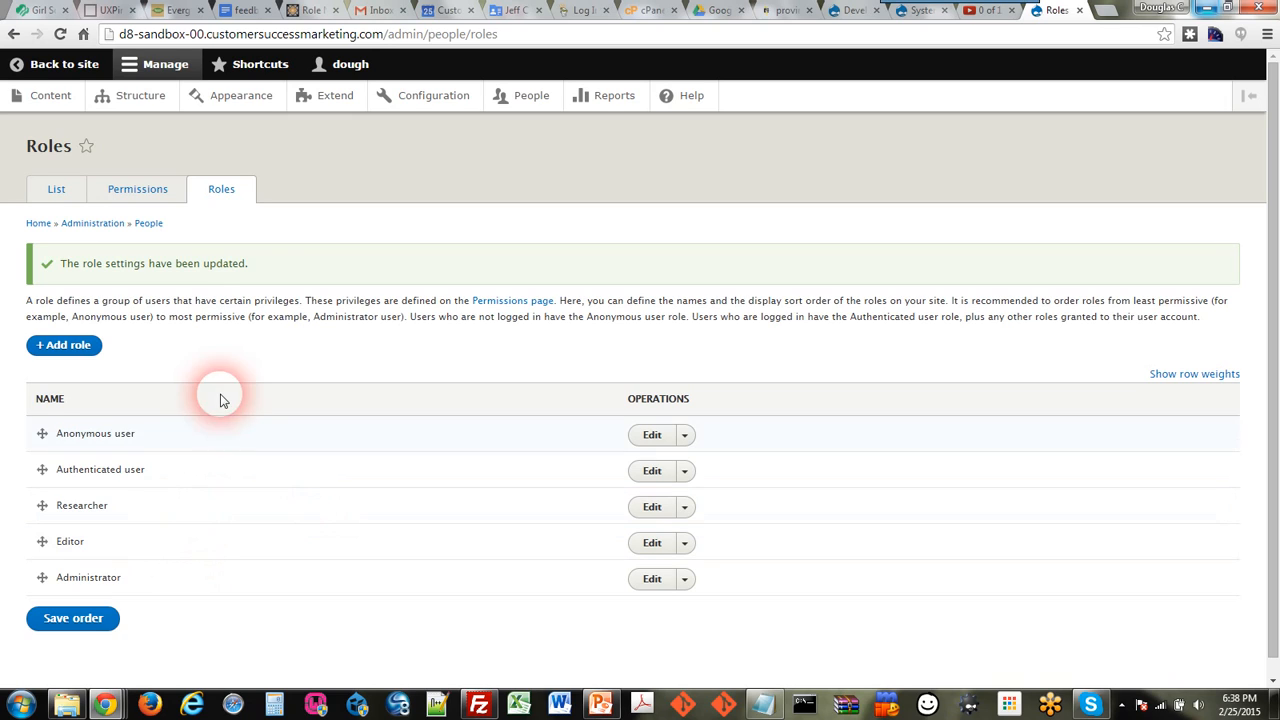
click(137, 190)
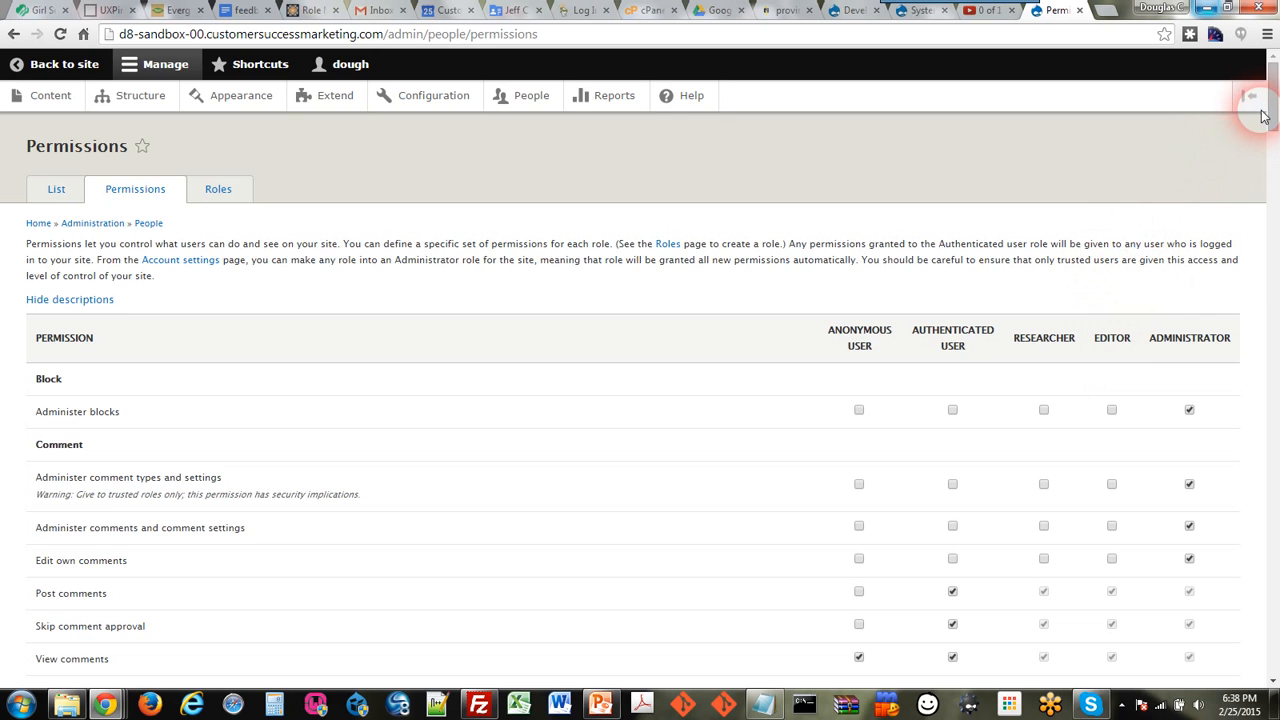
Step: Grant Researcher and Editor Research Paper create, own edit/delete and revision permissions, plus Editor delete-any
drag(1268, 100, 1240, 428)
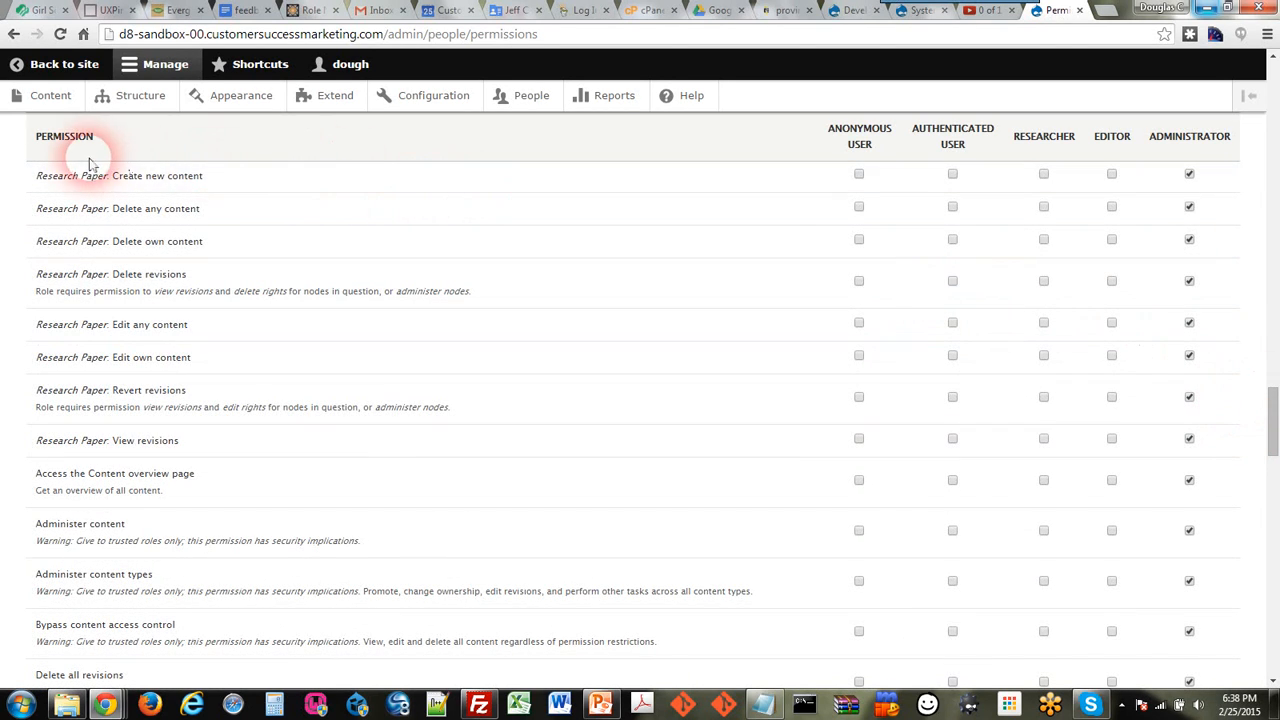
click(1043, 175)
click(1112, 176)
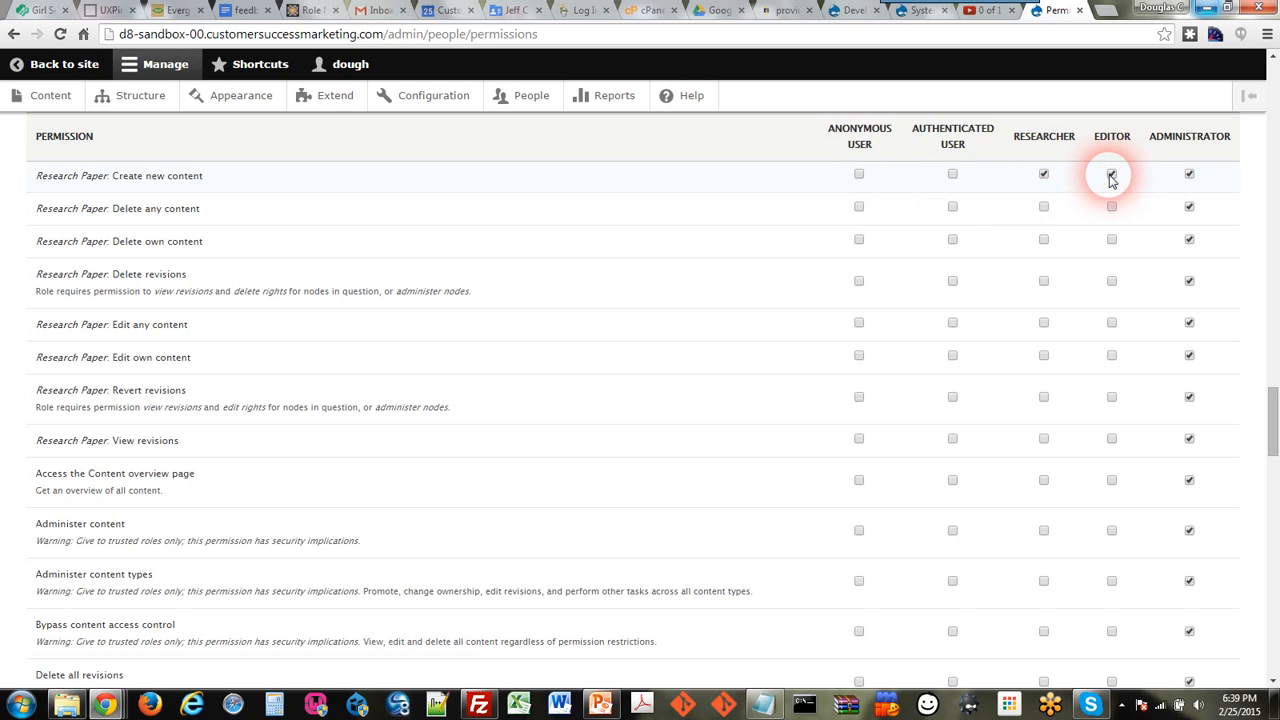
click(1108, 212)
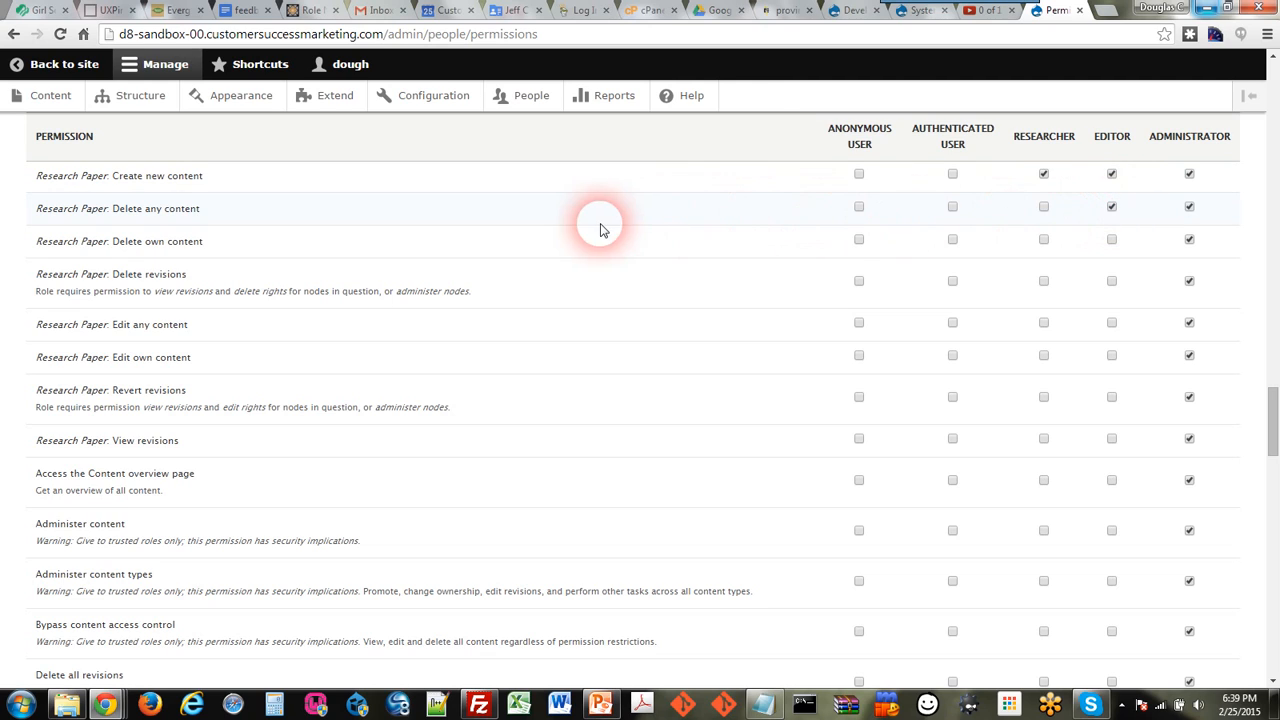
click(1044, 241)
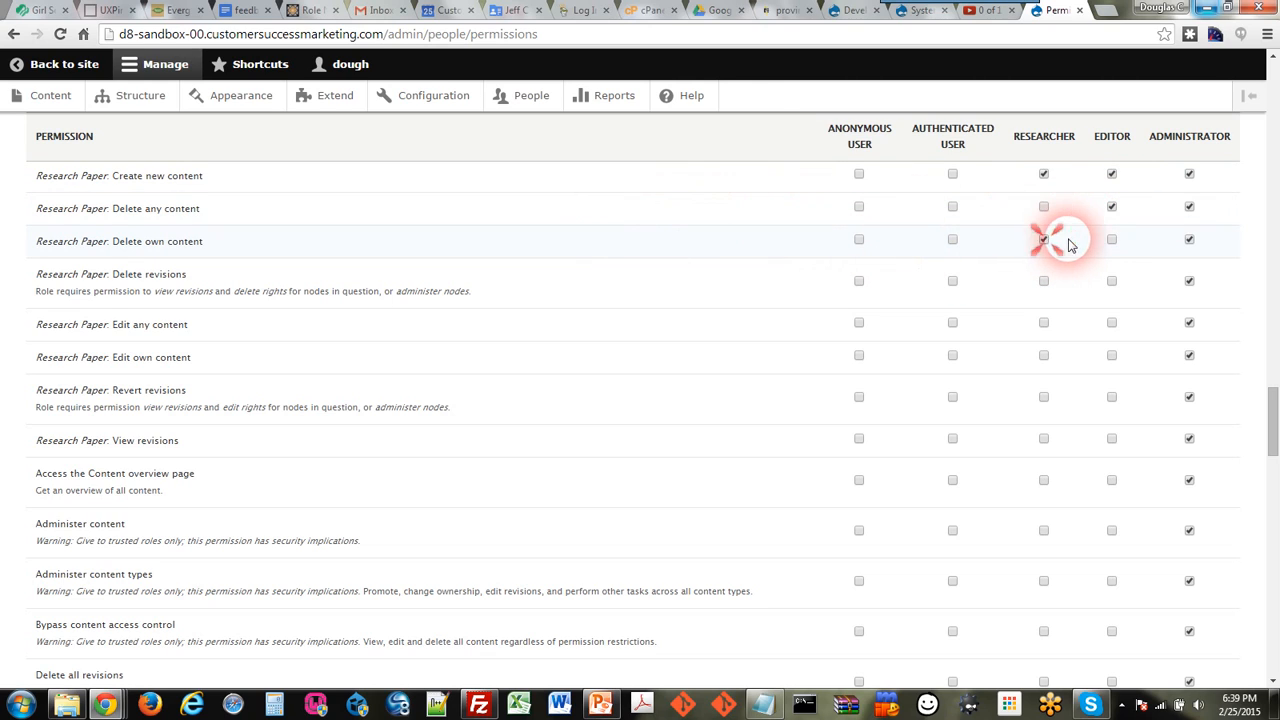
click(1111, 243)
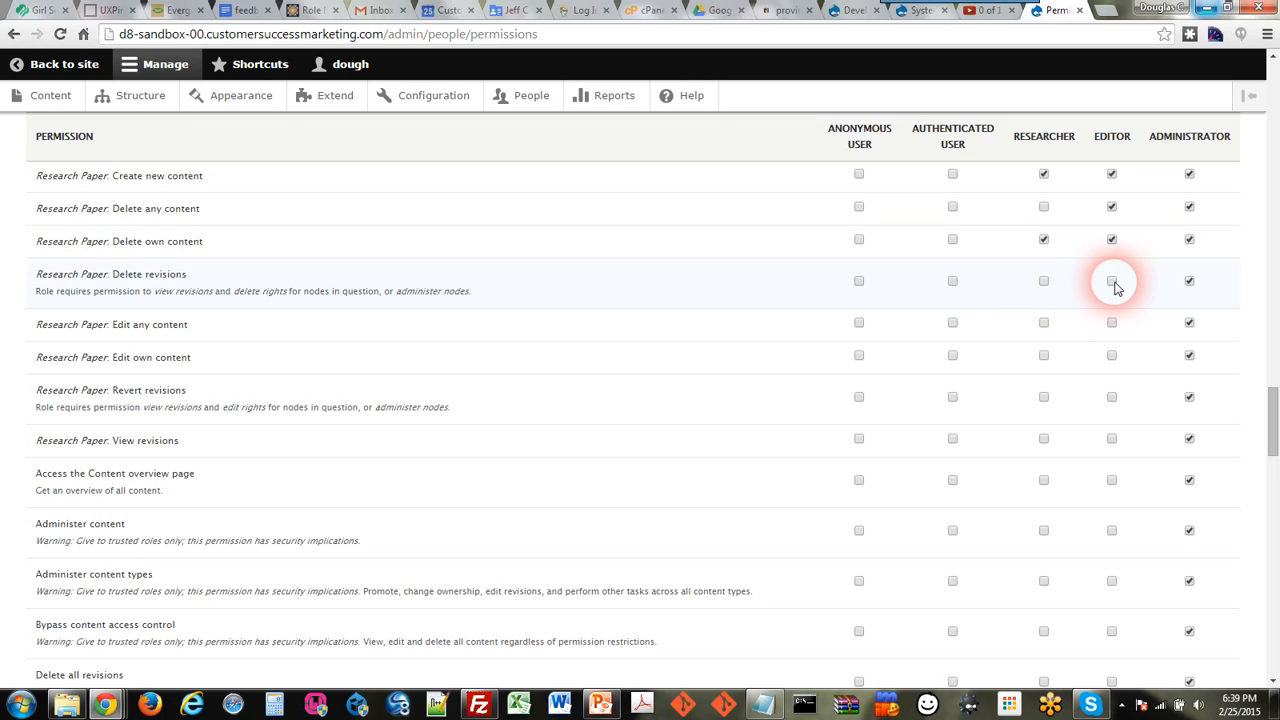
click(1113, 283)
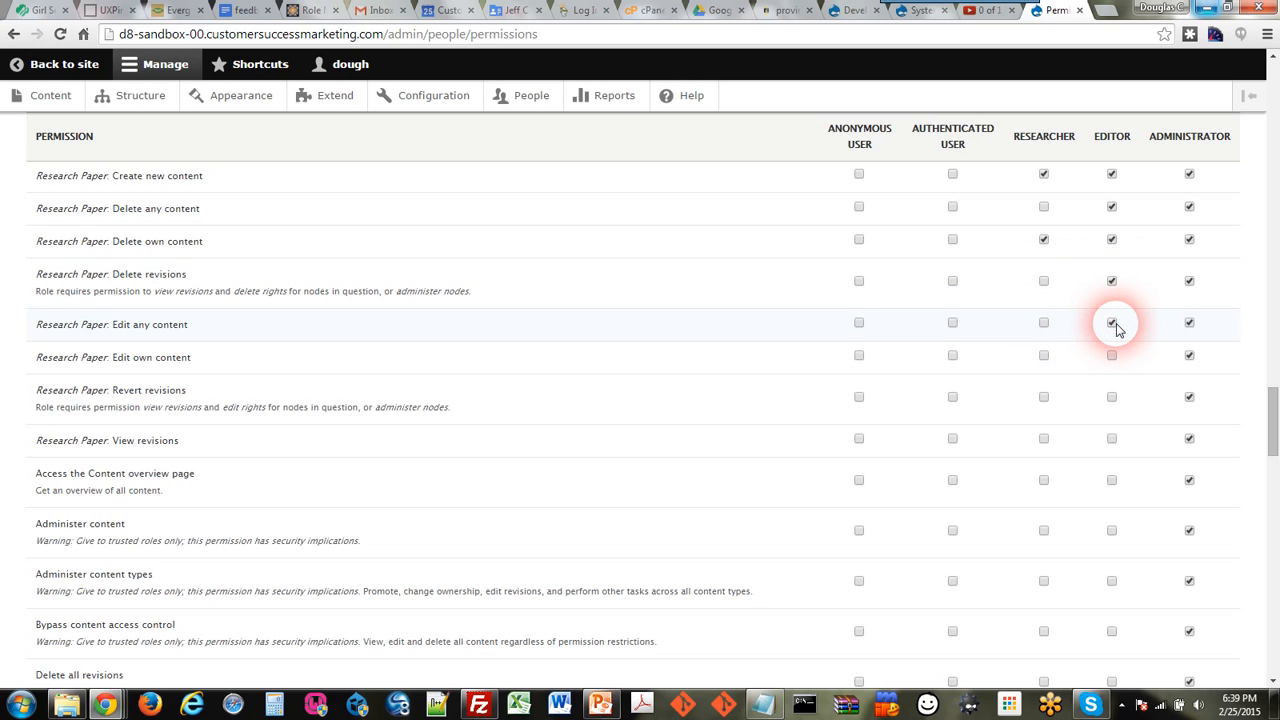
click(1044, 356)
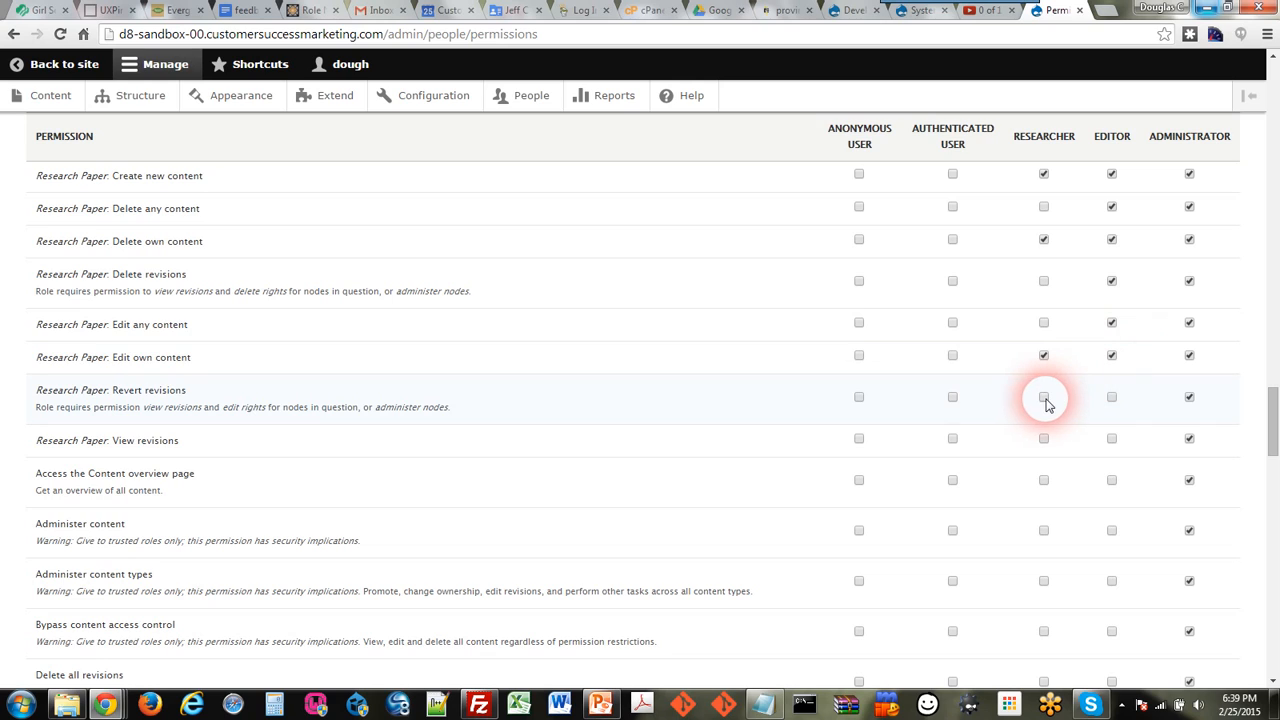
click(1044, 398)
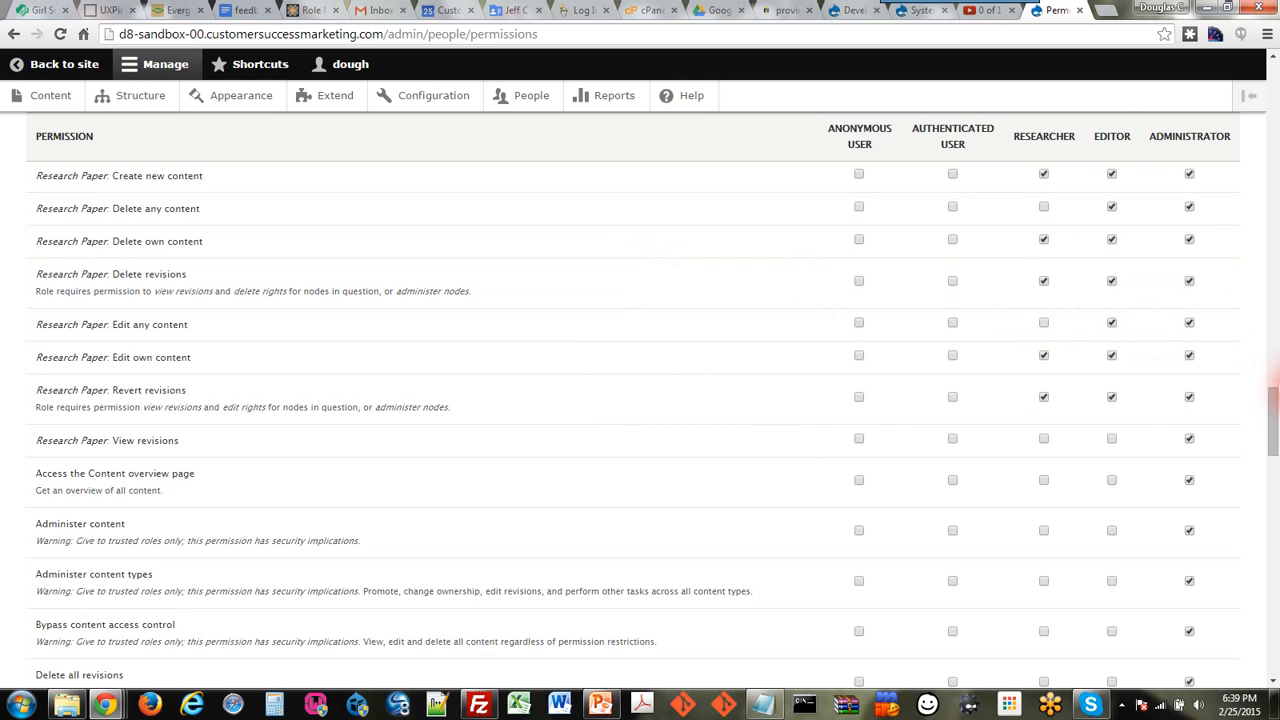
Step: Save the updated role permissions and go to the People user list
drag(1273, 402, 1273, 628)
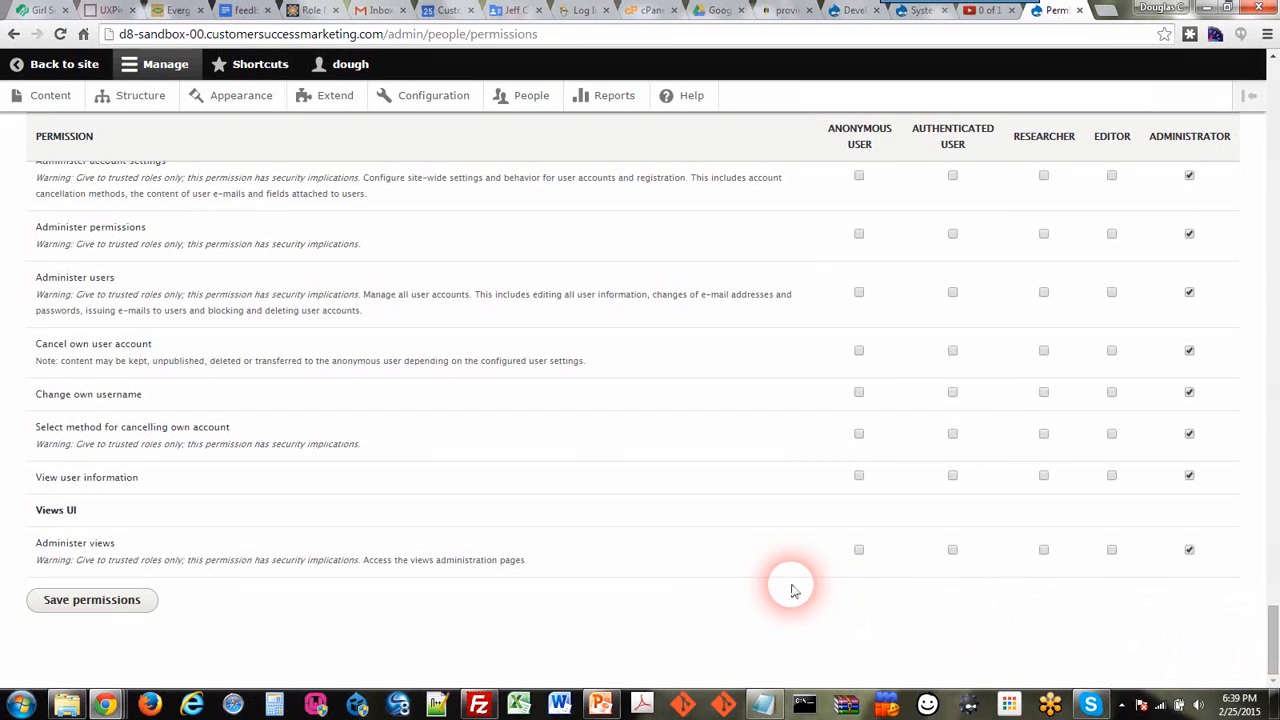
click(94, 600)
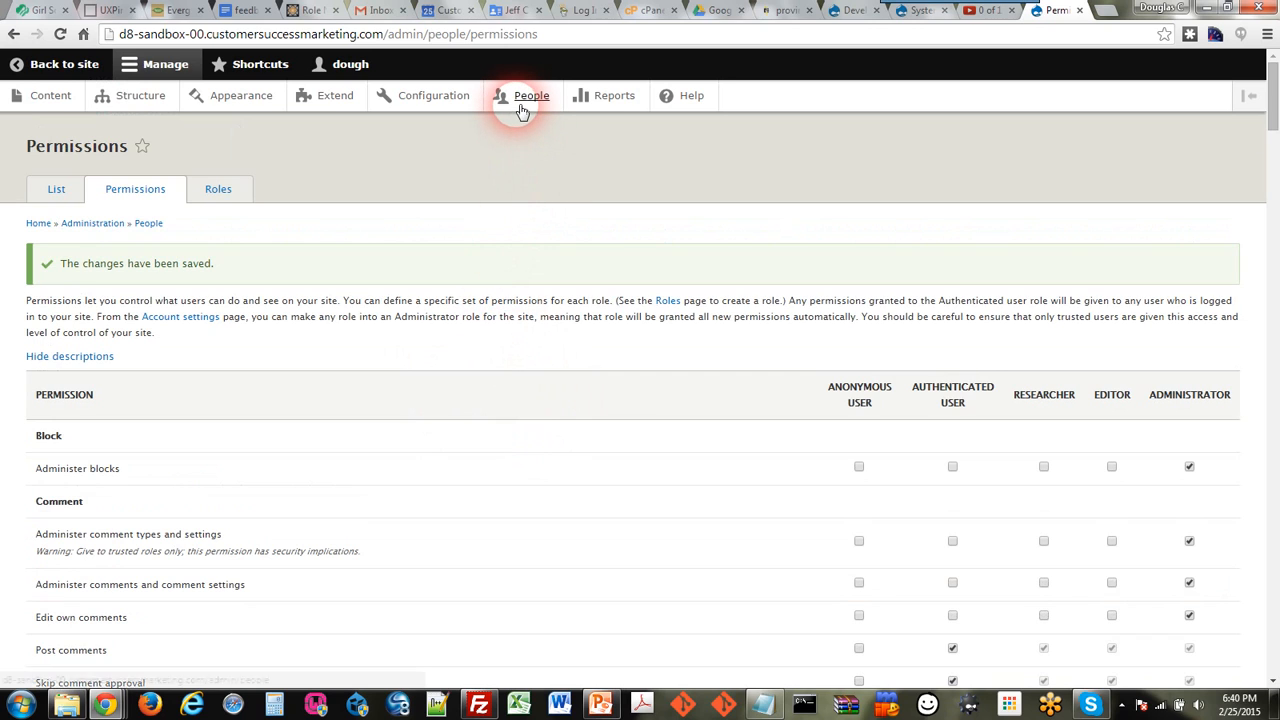
click(521, 100)
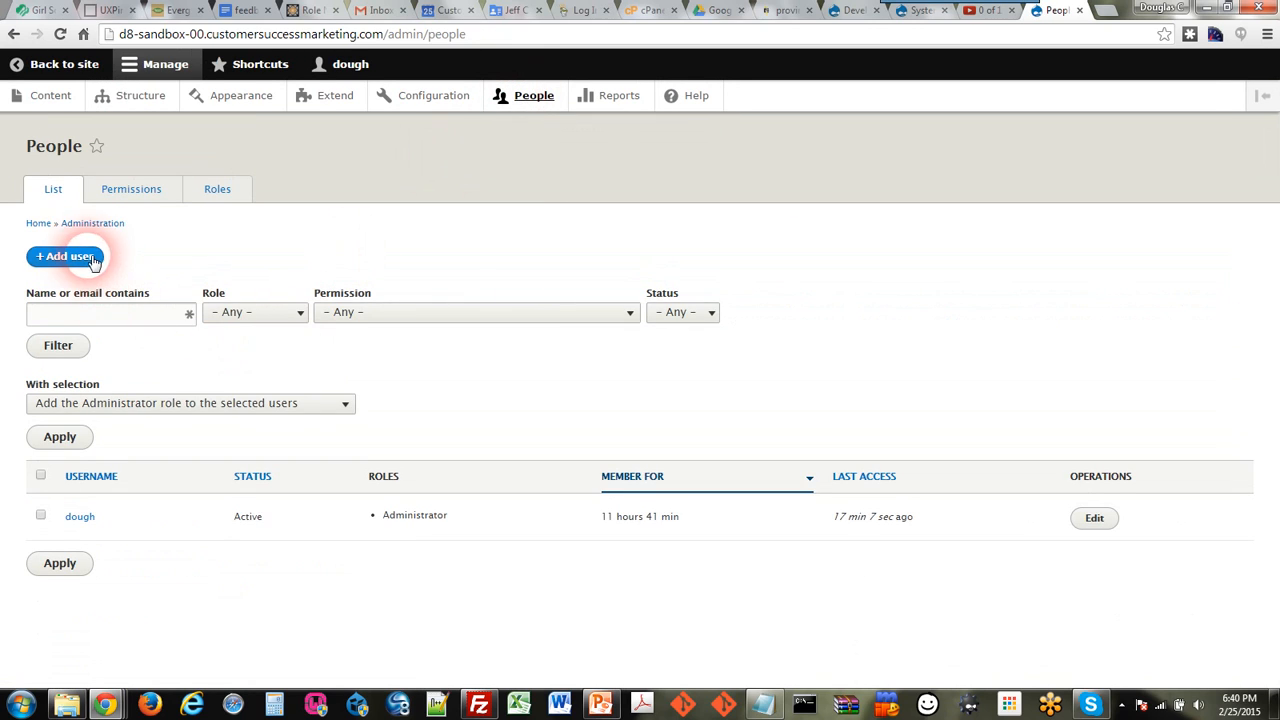
Step: Fill in a new user's e-mail, username 'researcher', and the password plus its confirmation
click(88, 259)
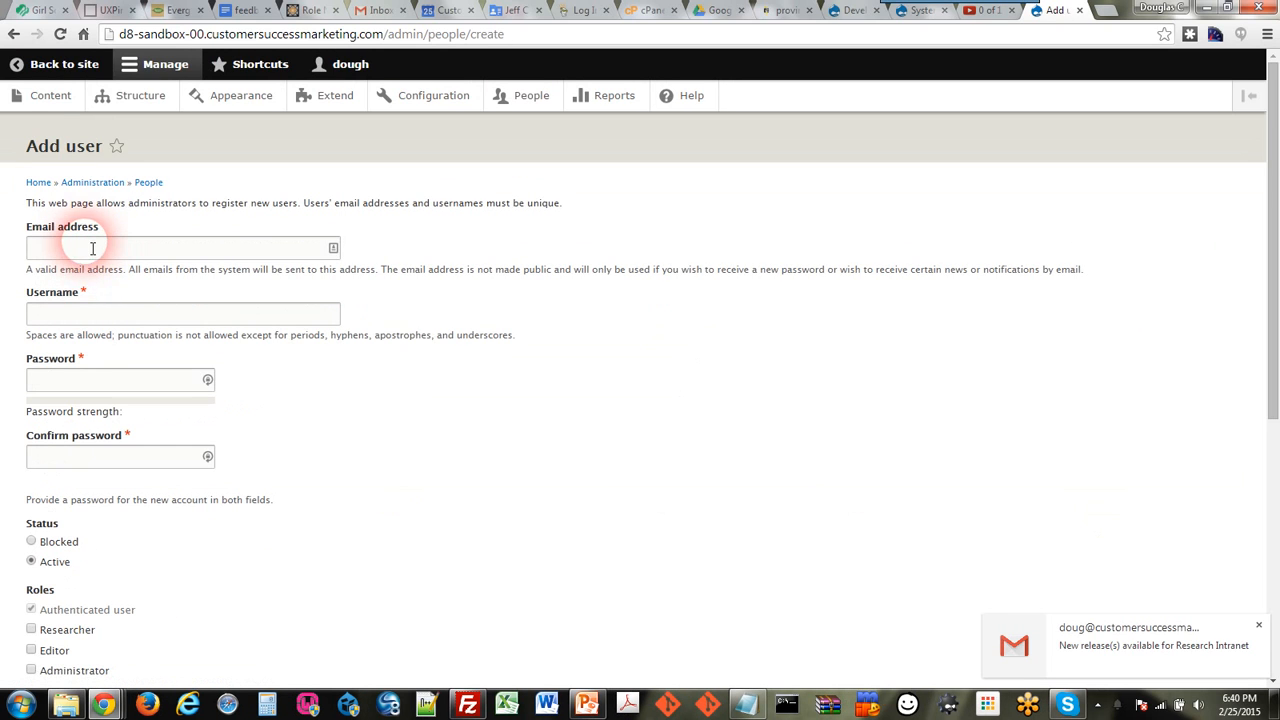
click(89, 250)
text(doug)
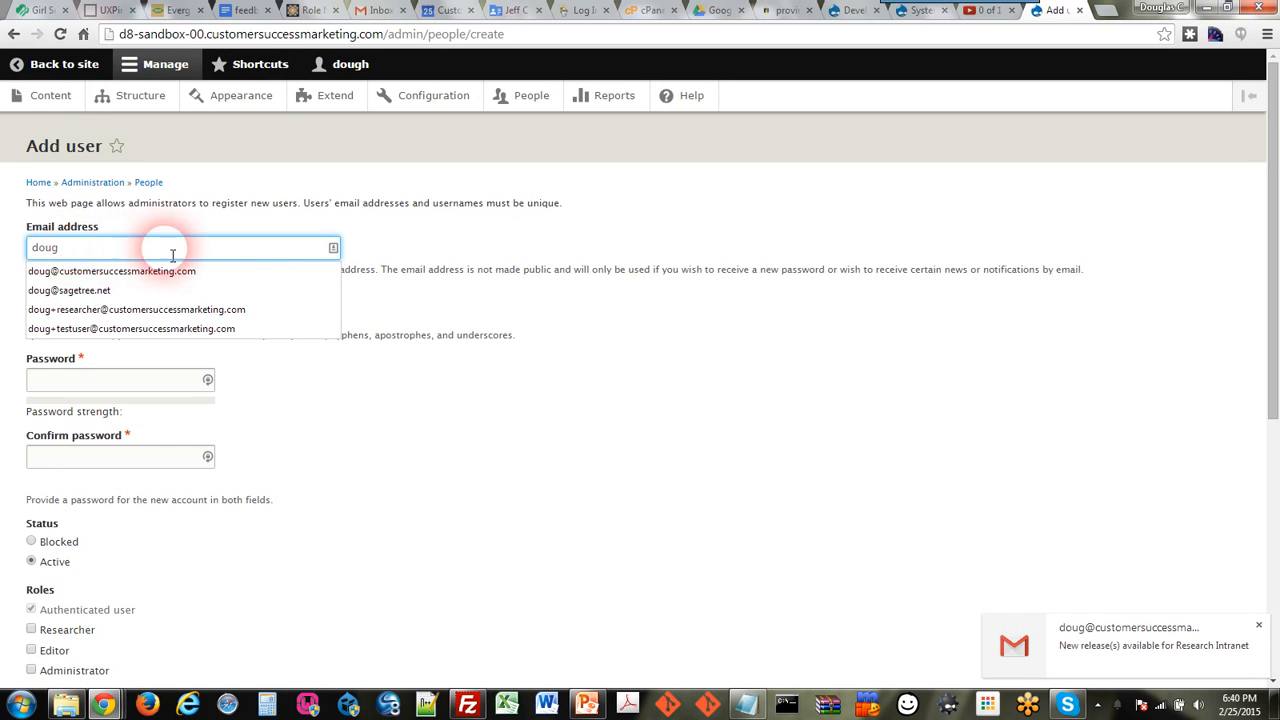
click(163, 309)
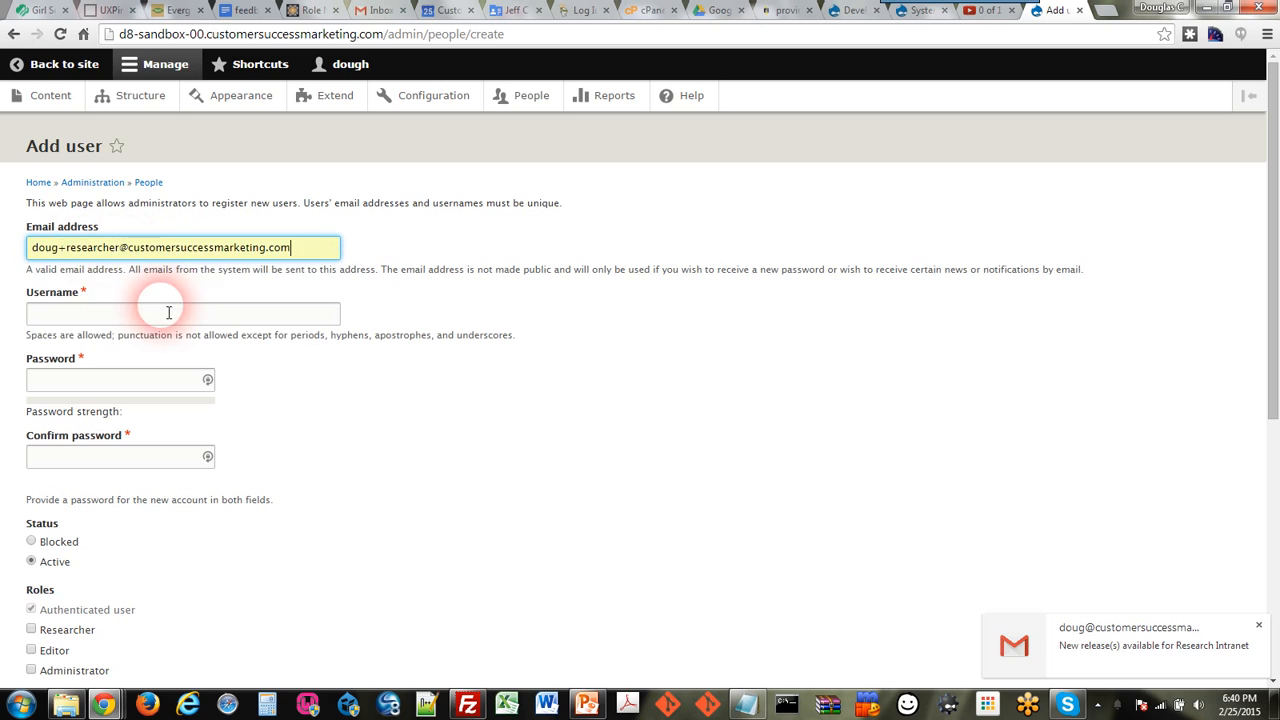
click(88, 315)
text(rese)
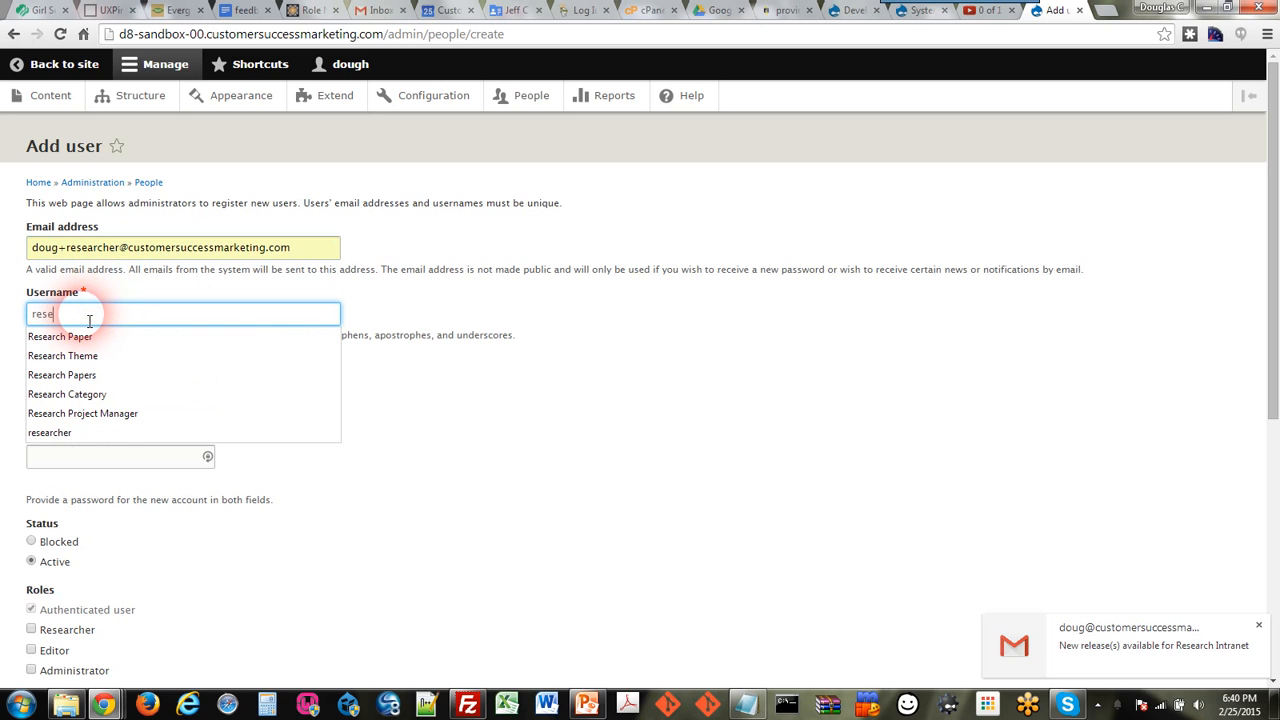
text(archer)
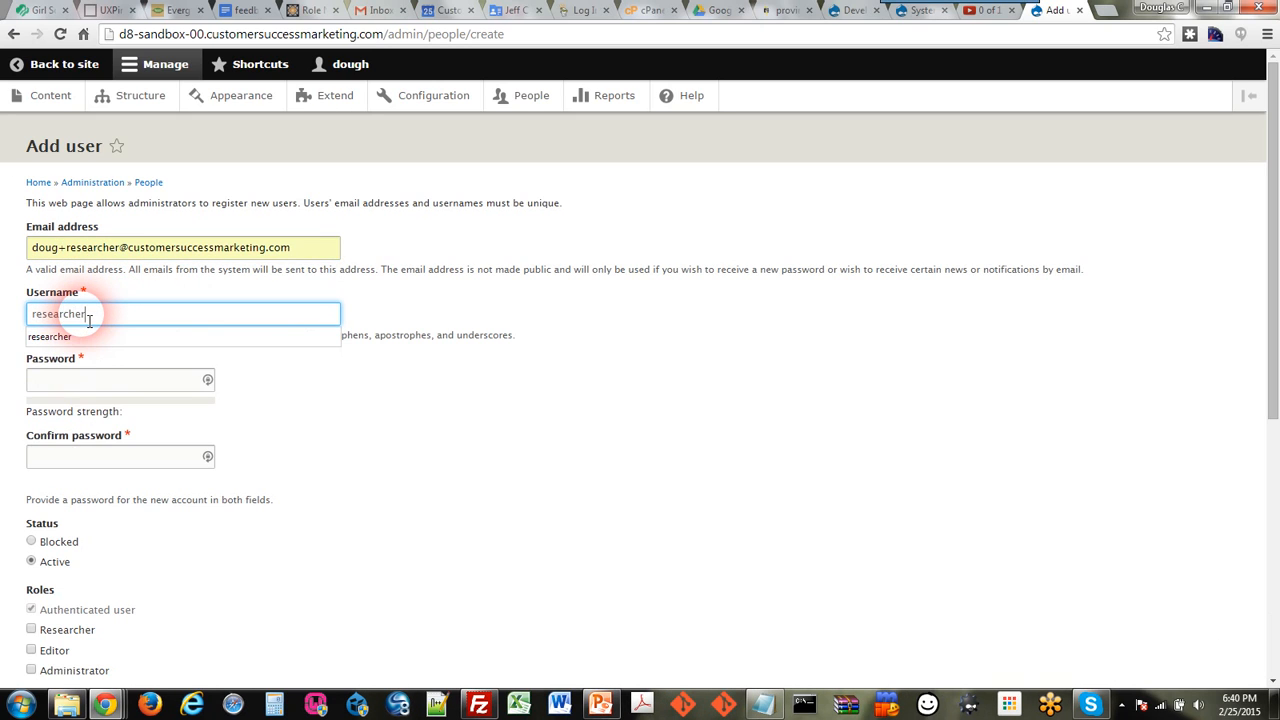
click(76, 379)
text(abc)
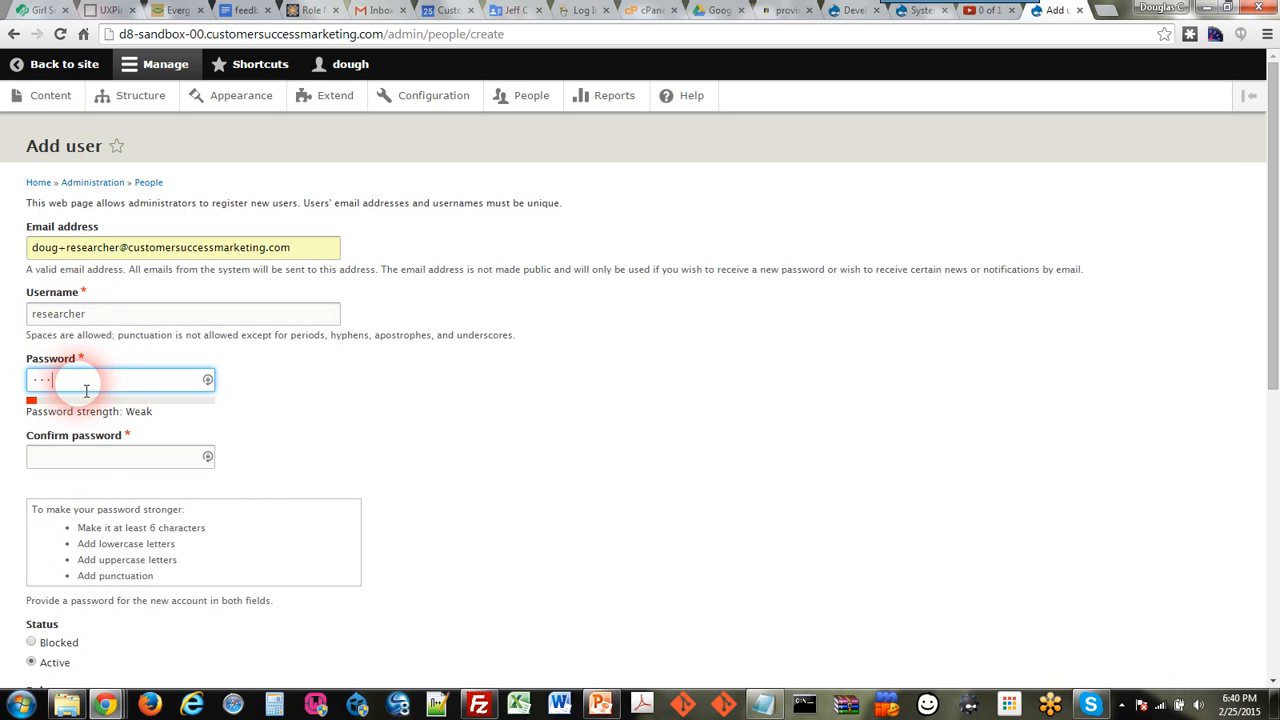
click(78, 460)
text(abc)
Step: Give the new user the Researcher role and create the account
scroll(400, 425, down, 2)
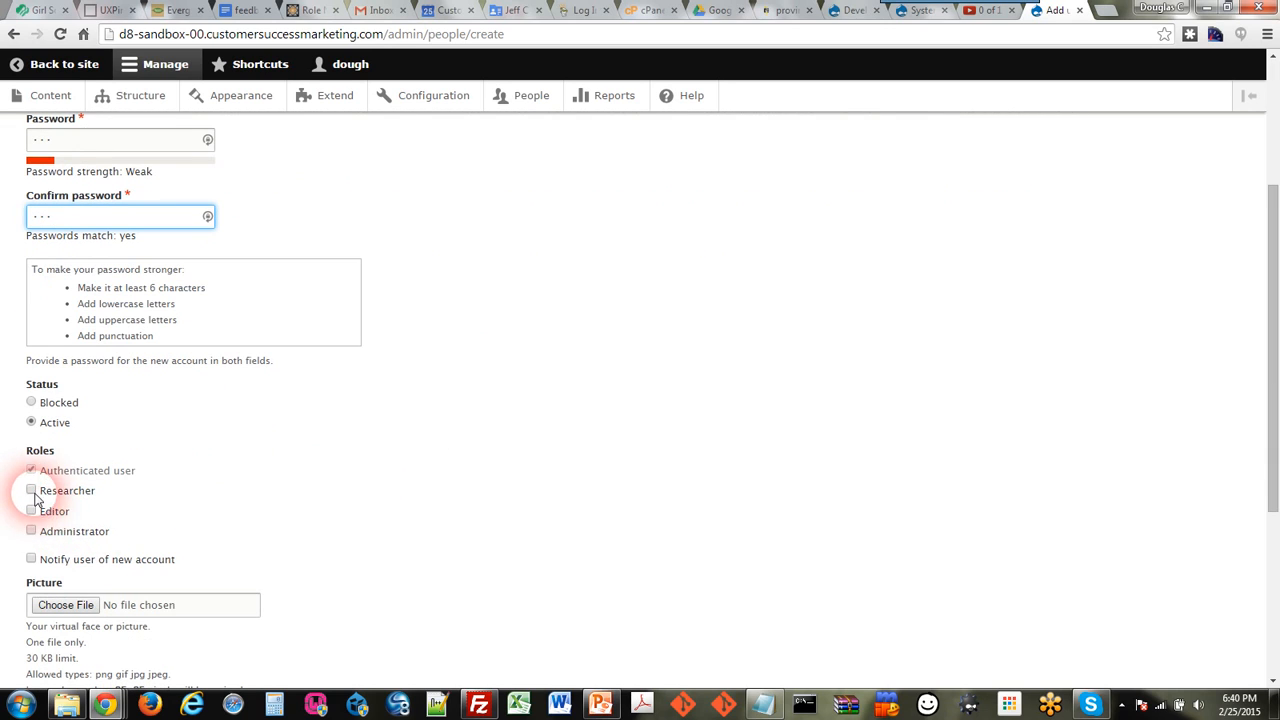
click(44, 491)
scroll(477, 434, down, 3)
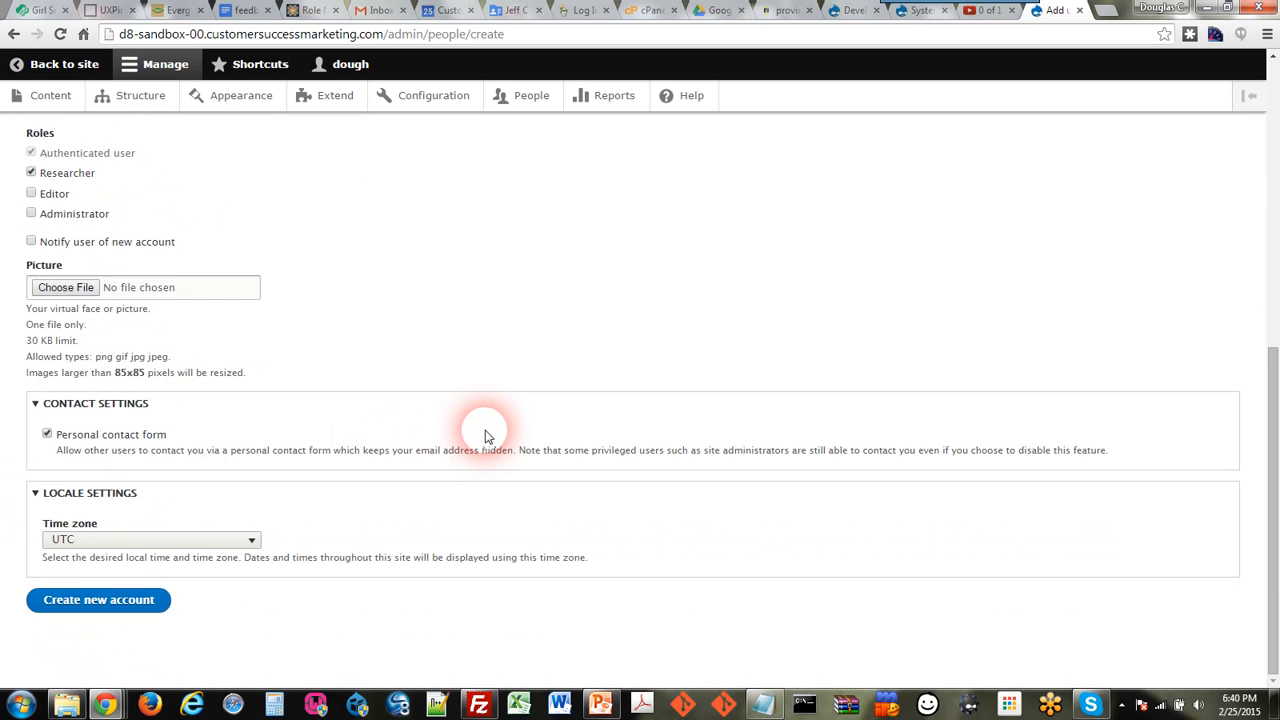
click(133, 603)
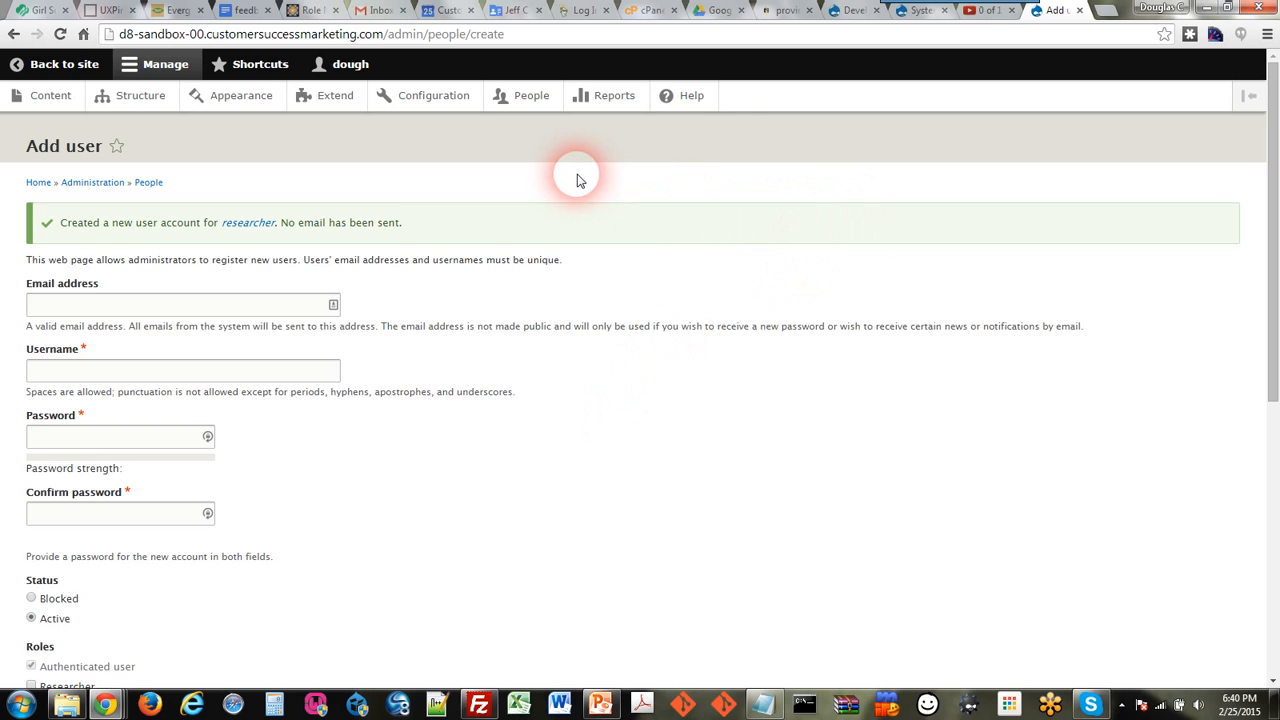
Step: Log out of the administrator account and log in as 'researcher' with its password
click(333, 66)
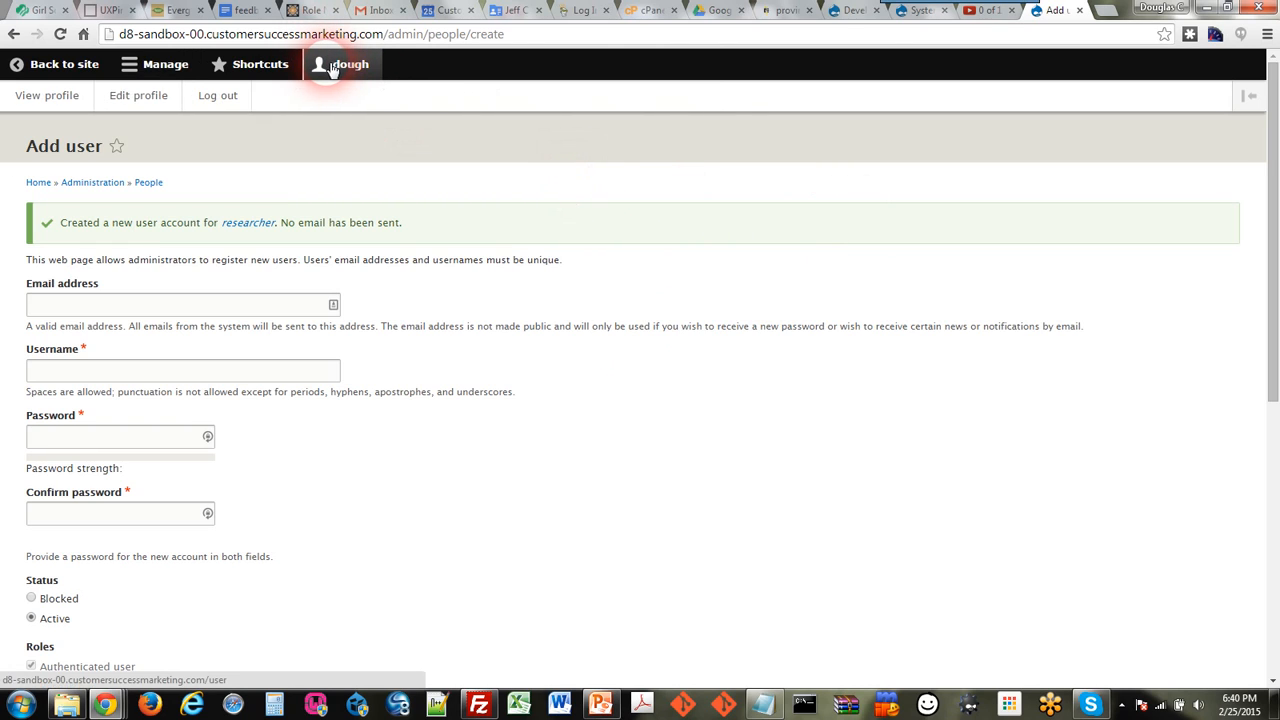
click(222, 99)
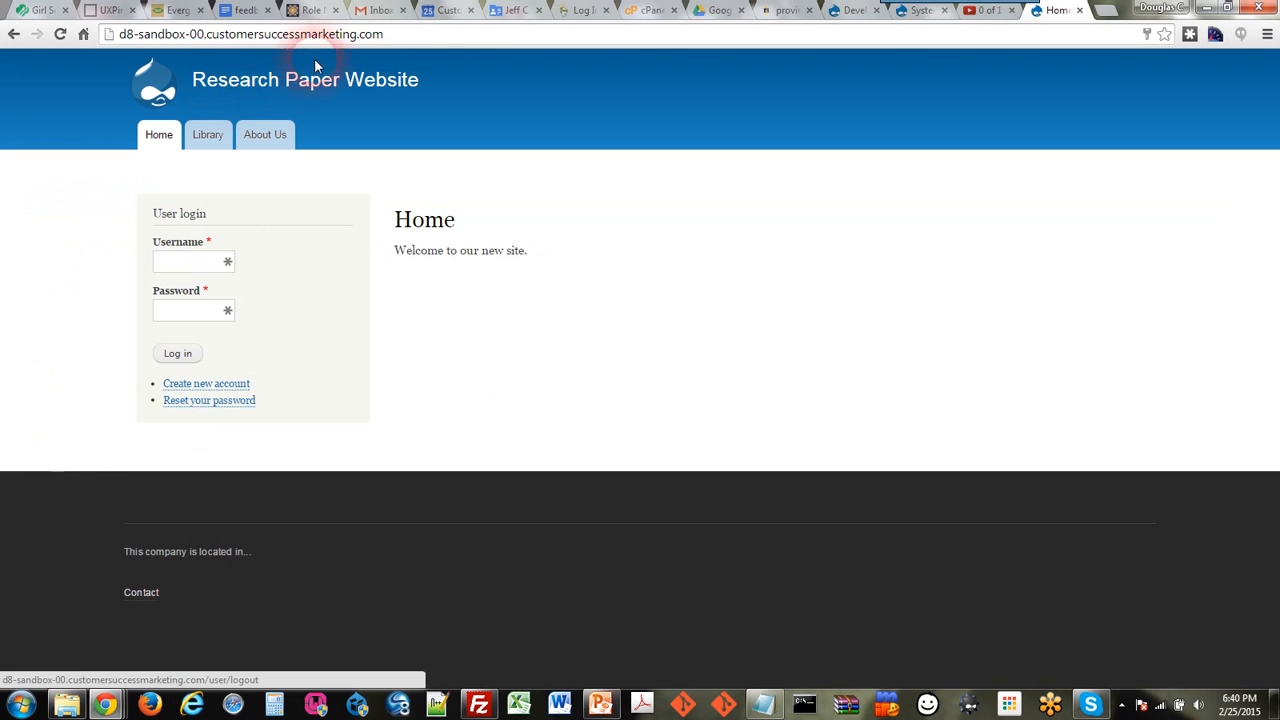
click(181, 264)
text(resear)
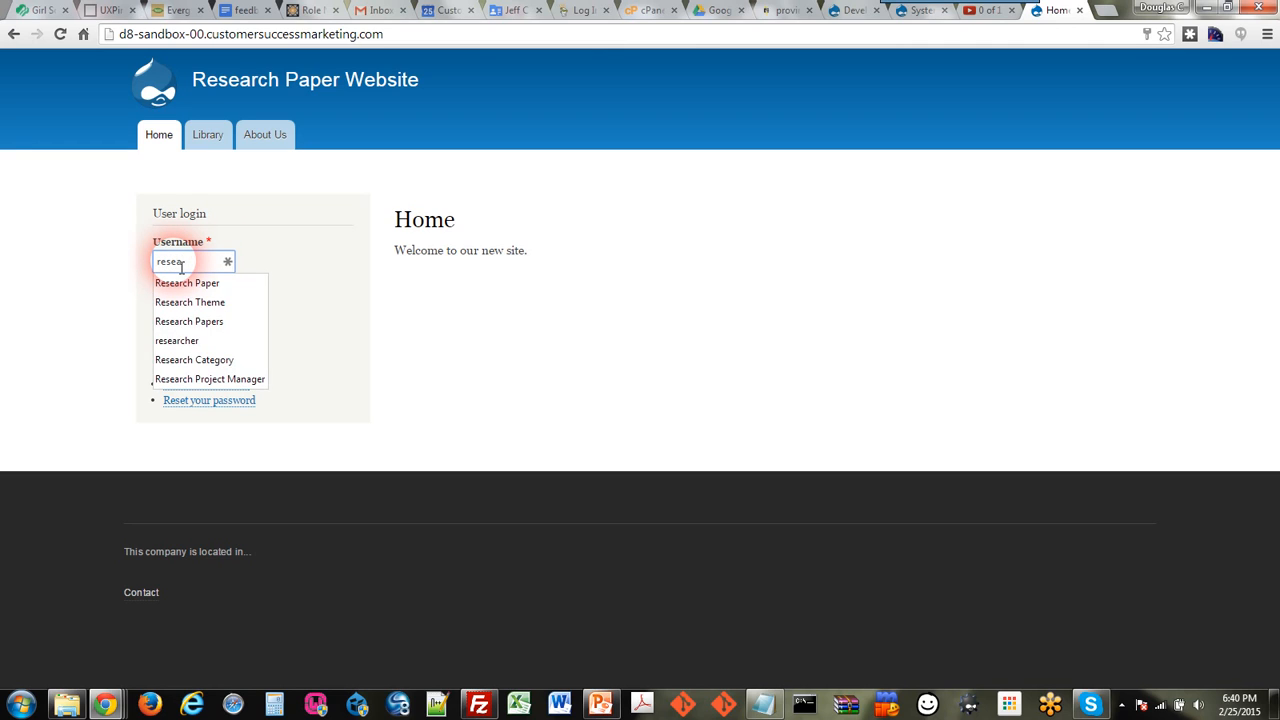
text(che)
key(BackSpace)
key(BackSpace)
key(BackSpace)
text(rcher)
key(Tab)
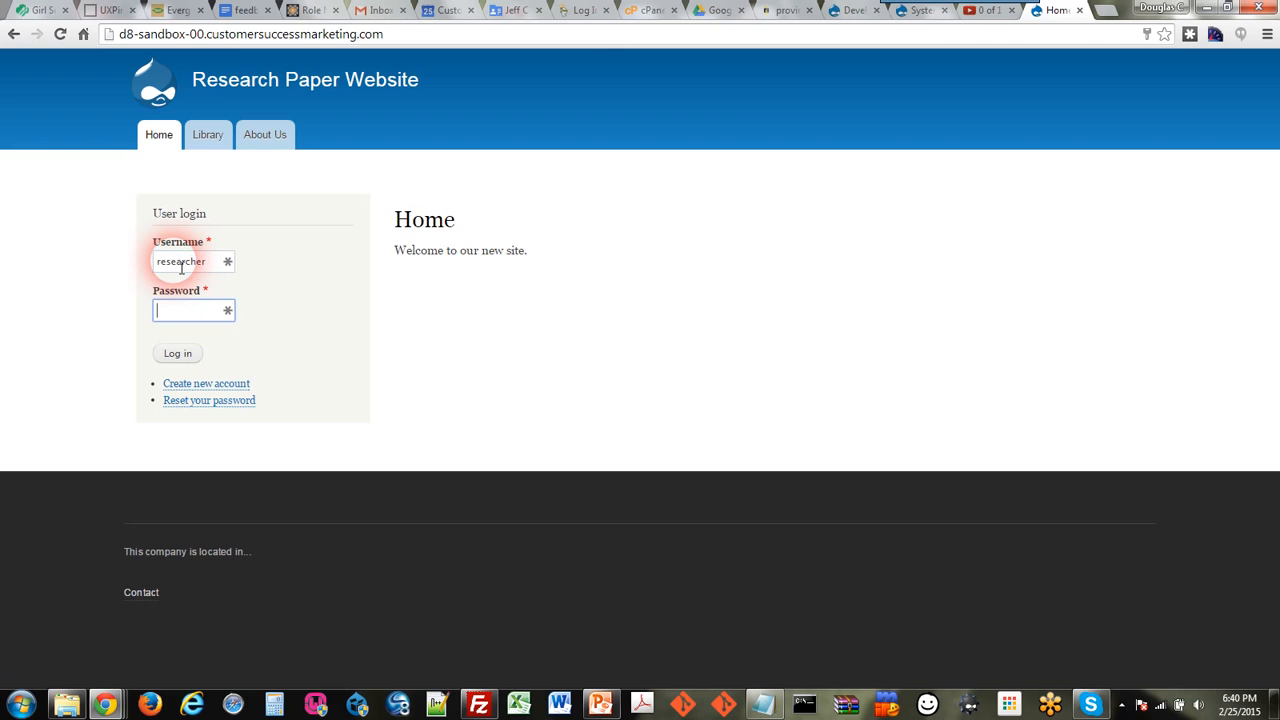
text(res)
click(178, 353)
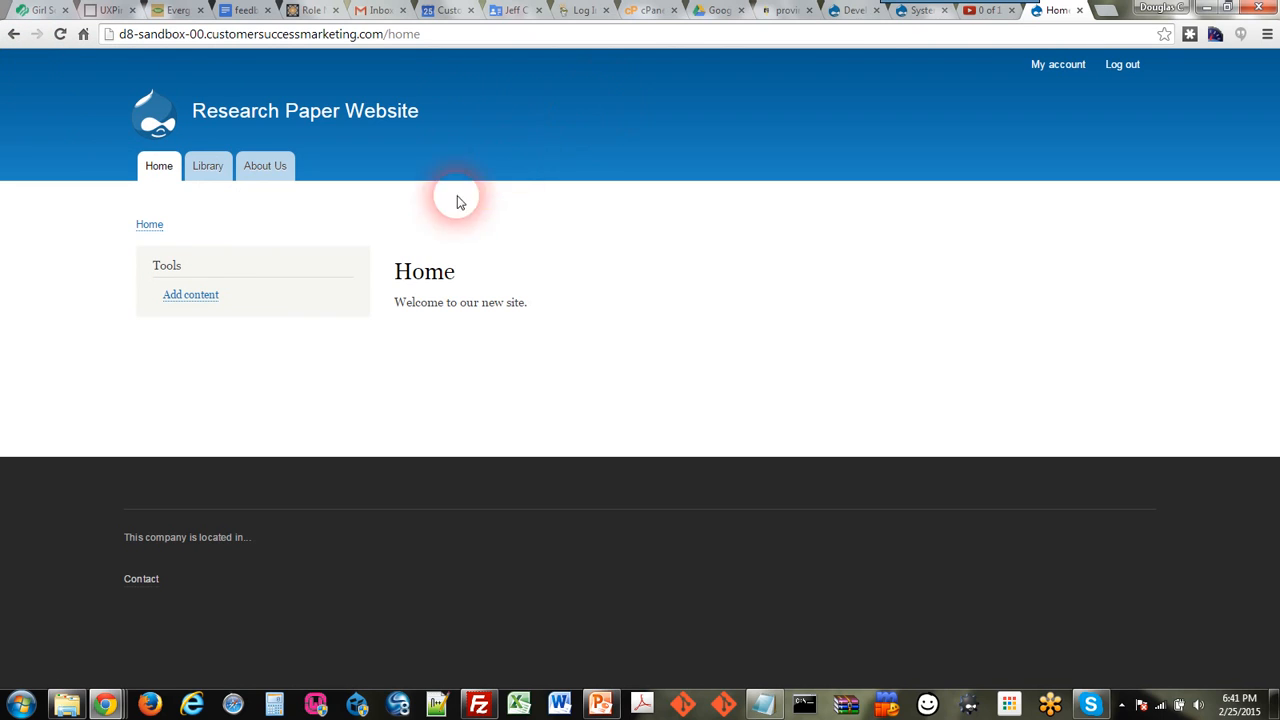
Step: Open the Create Research Paper form from Add content in the Tools block
click(205, 296)
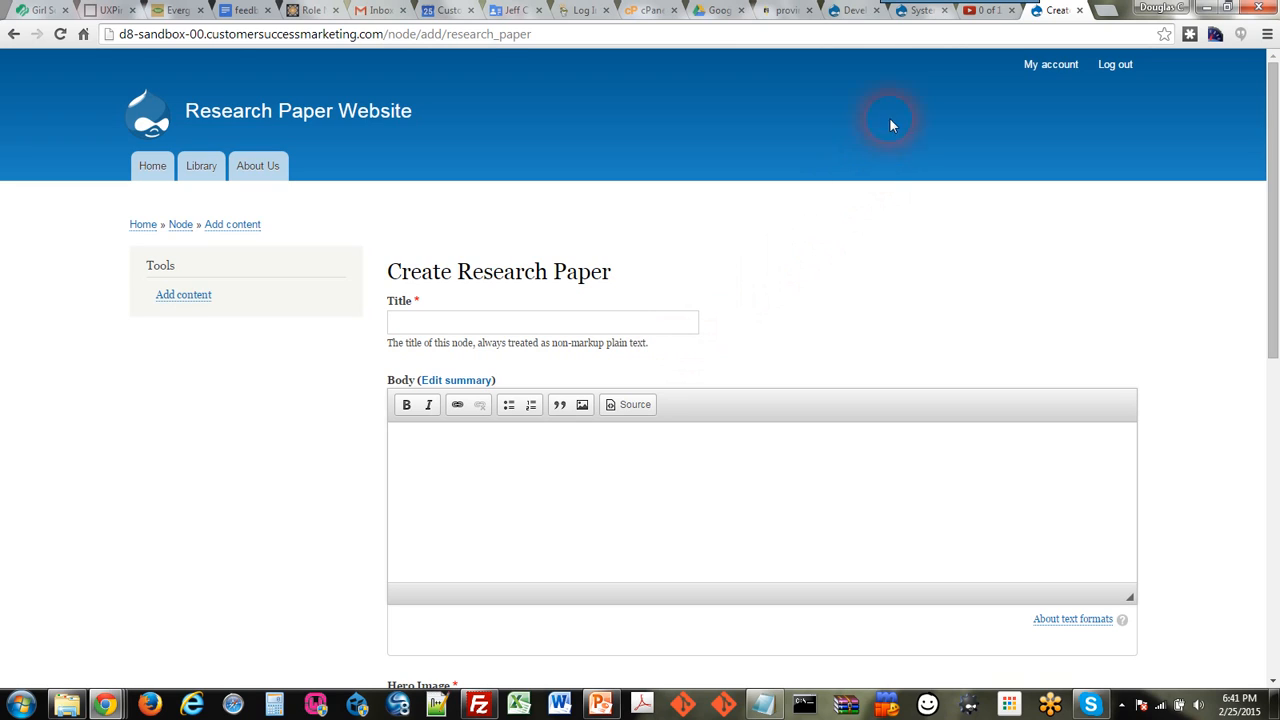
click(725, 28)
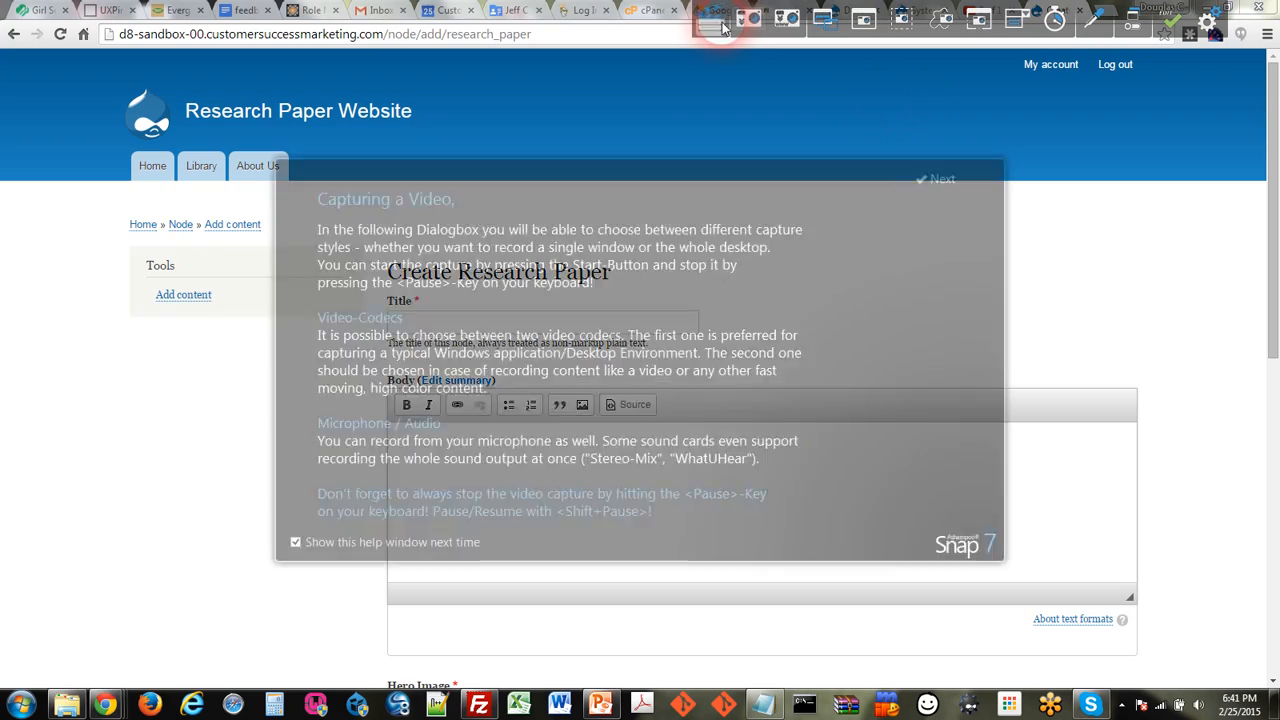